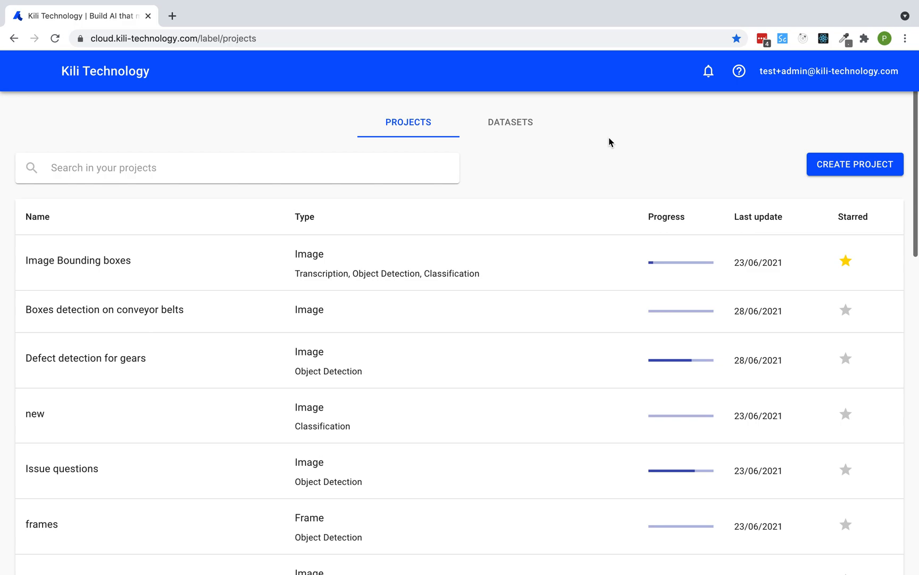
# Start a new dataset named "Conveyor belts" with IMAGE as its data type
pyautogui.click(513, 127)
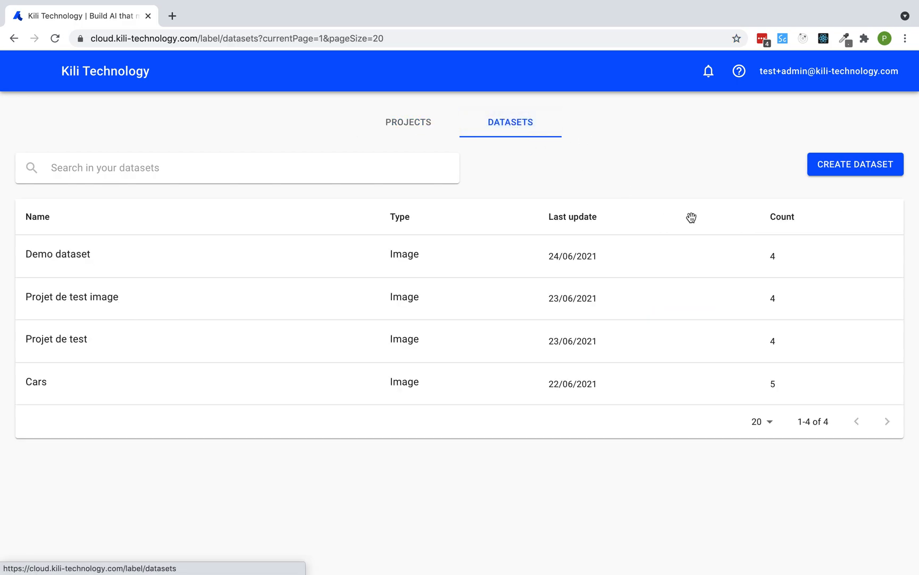
pyautogui.click(826, 169)
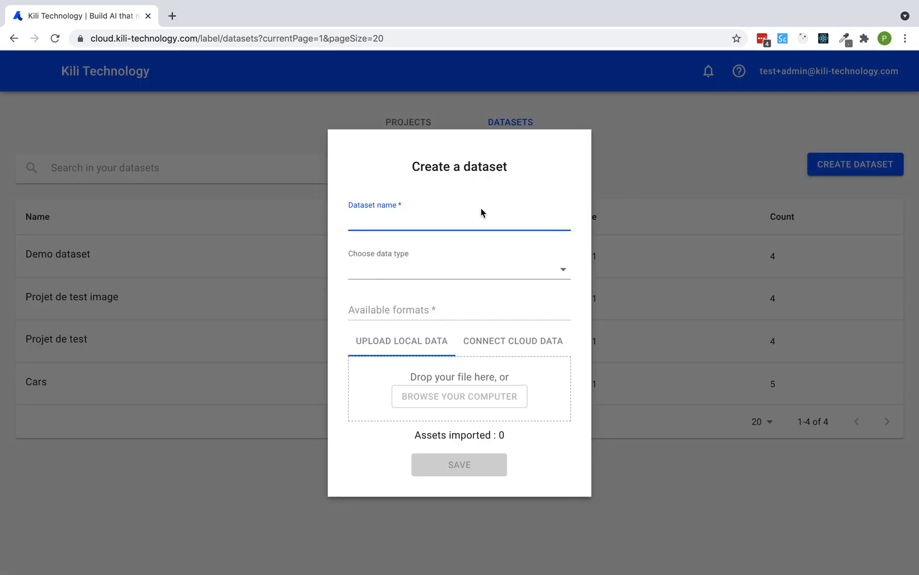
pyautogui.write('Conveyor belts')
pyautogui.click(455, 270)
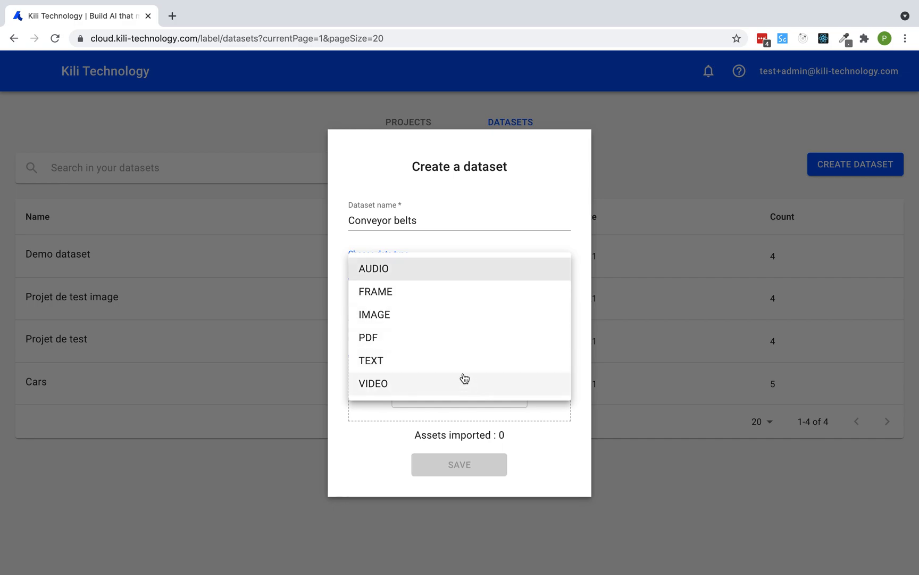
pyautogui.click(476, 320)
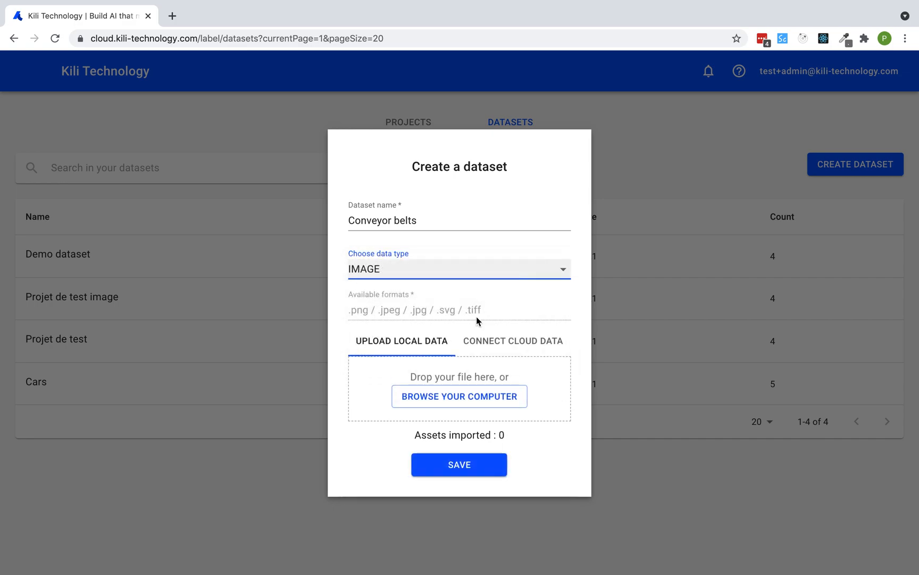
# Upload conveyor-1.jpeg and conveyor-2.jpeg from the computer into the dataset and save it
pyautogui.click(503, 396)
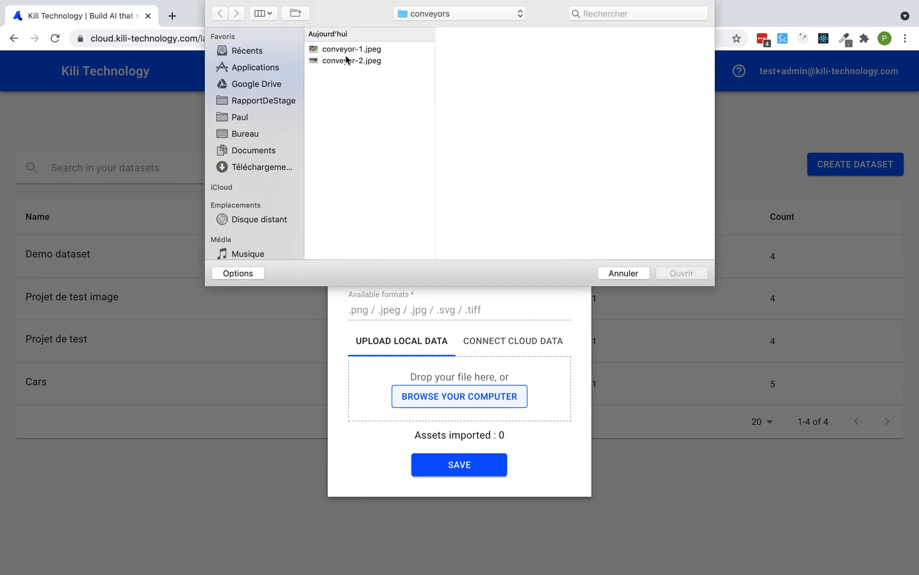
pyautogui.click(350, 49)
pyautogui.click(348, 60)
pyautogui.keyDown('shift'); pyautogui.click(351, 49); pyautogui.keyUp('shift')
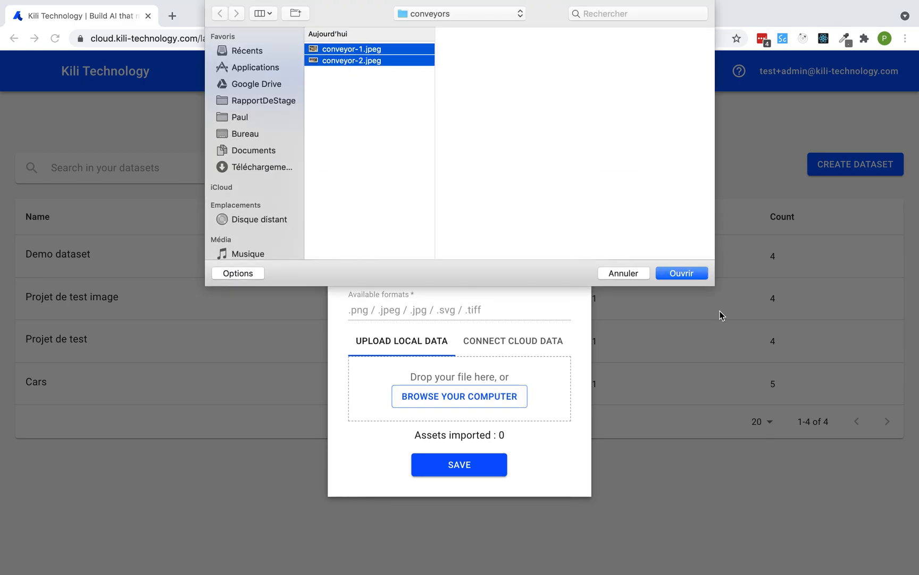
pyautogui.click(696, 274)
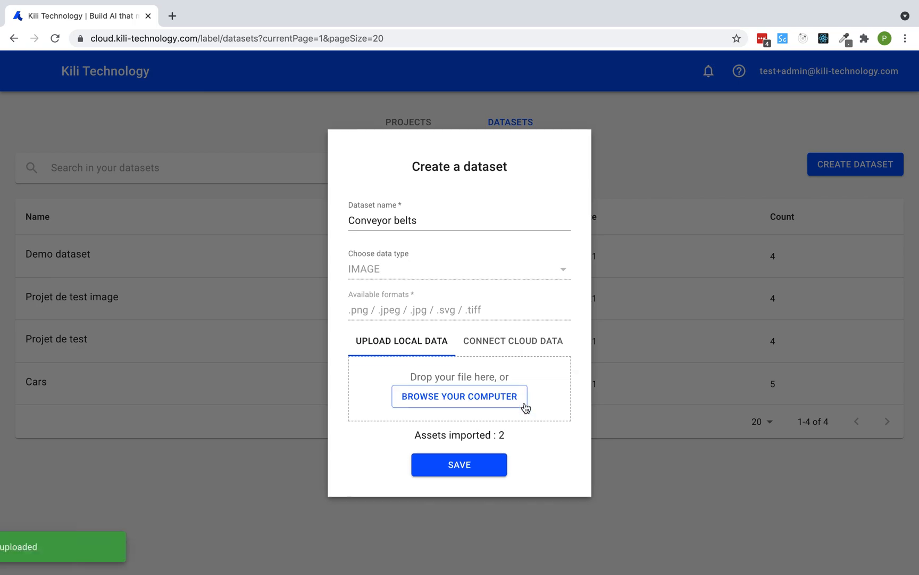
pyautogui.click(483, 463)
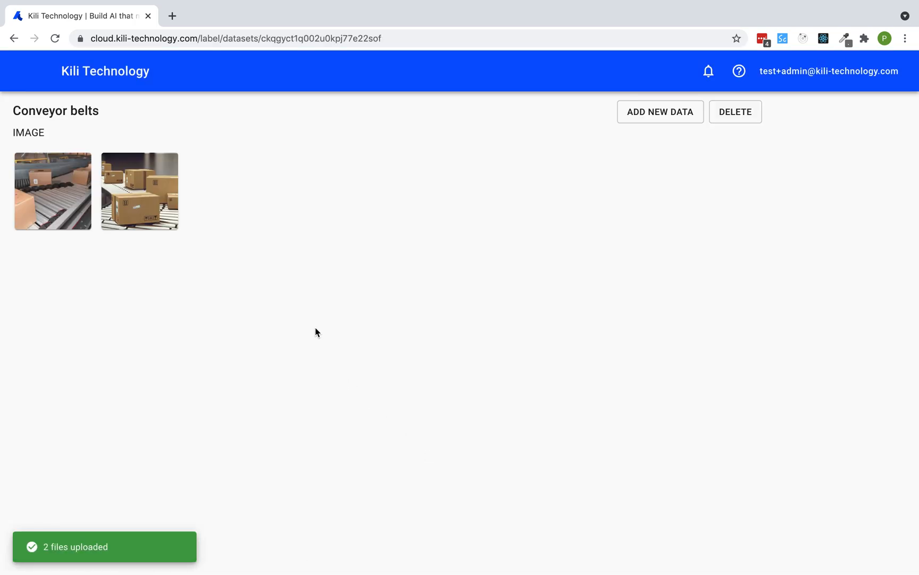
# Select both uploaded images in the Conveyor belts dataset and return to the dataset list
pyautogui.click(45, 210)
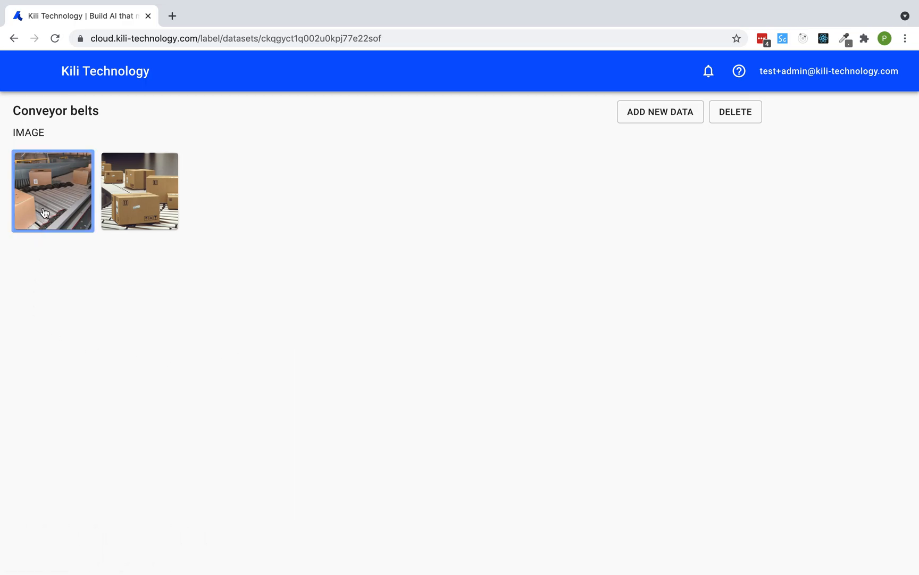
pyautogui.click(143, 214)
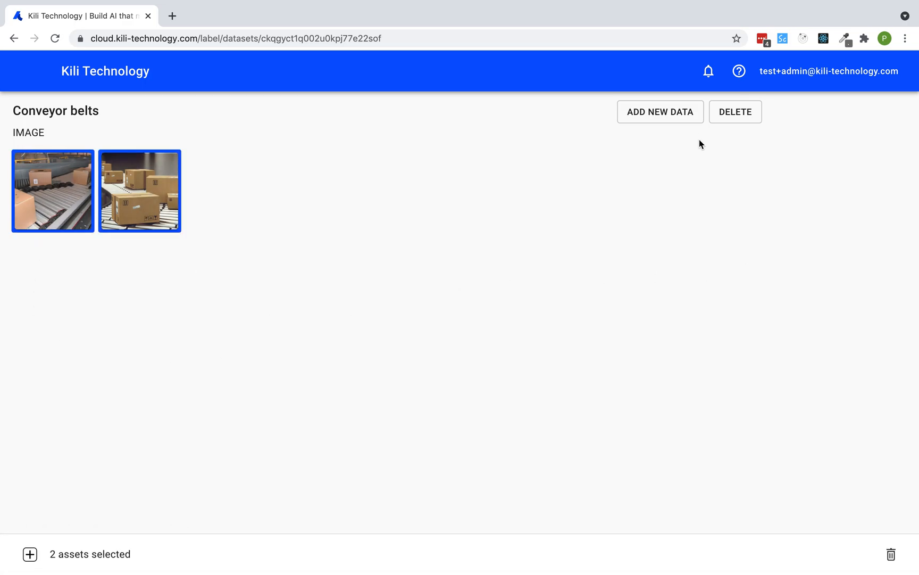
pyautogui.click(128, 78)
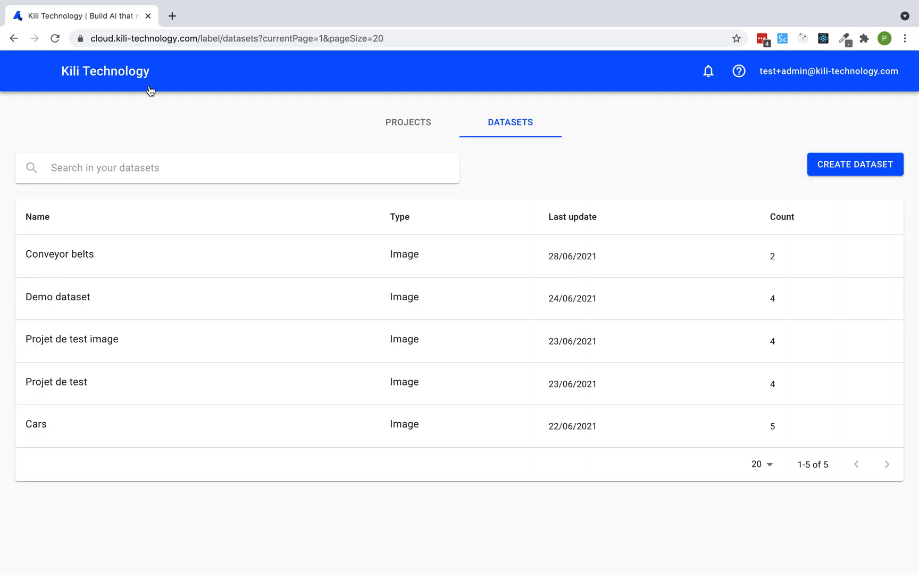
# Open the "Boxes detection on conveyor belts" project and display its dataset page
pyautogui.click(410, 124)
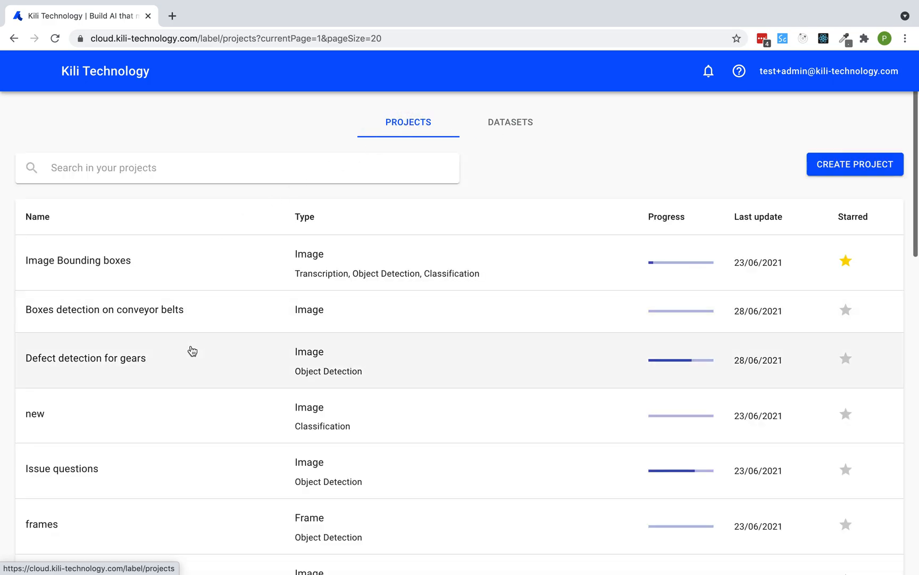
pyautogui.click(191, 322)
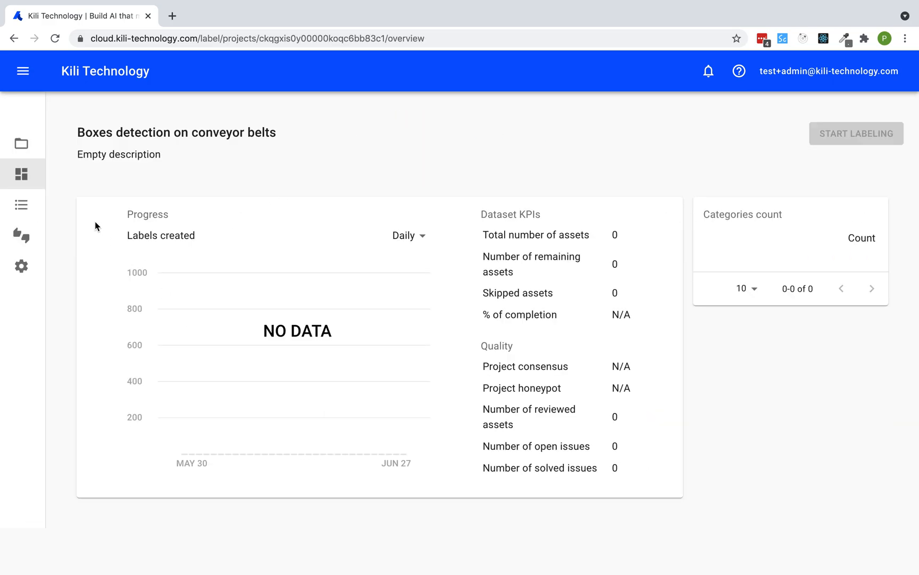
pyautogui.click(24, 206)
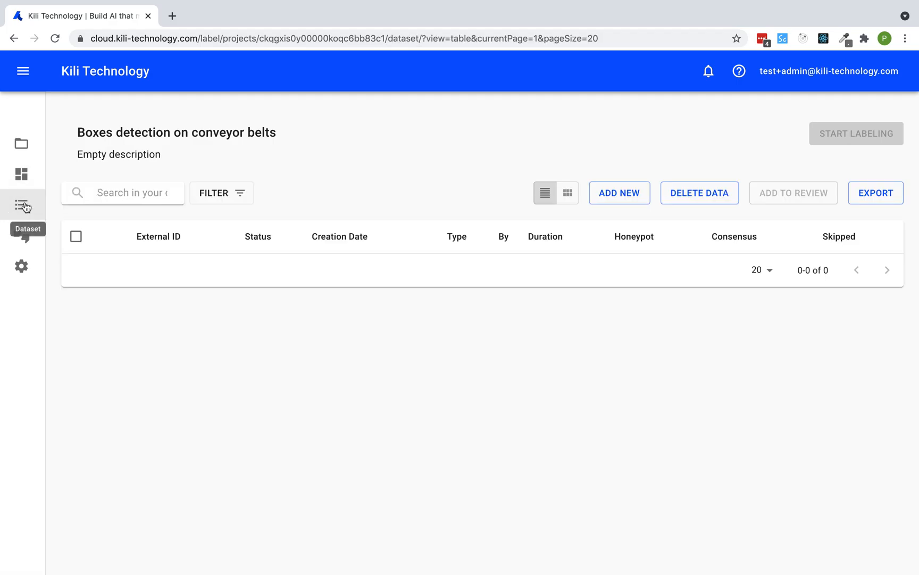
# Add all assets of the existing Conveyor belts dataset to the project and close the list of datasets
pyautogui.click(628, 197)
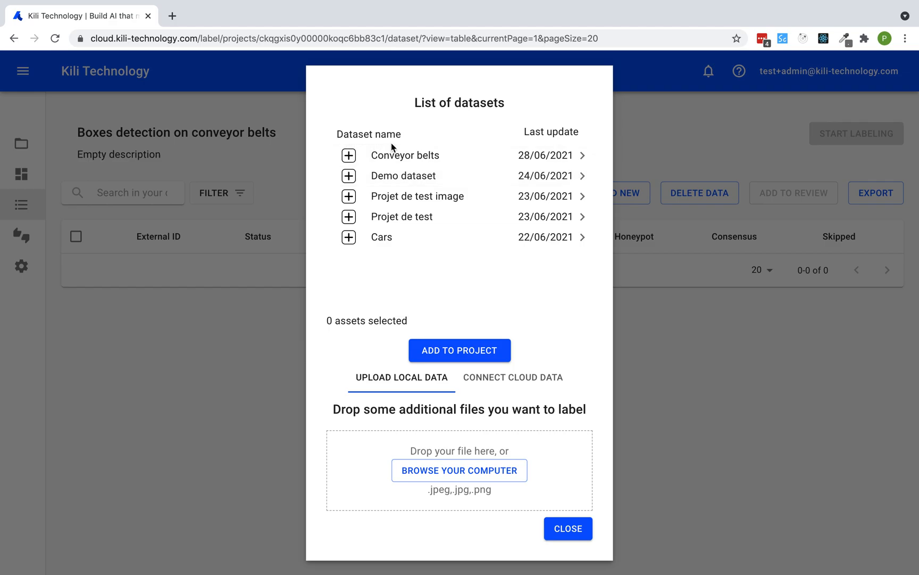
pyautogui.click(349, 156)
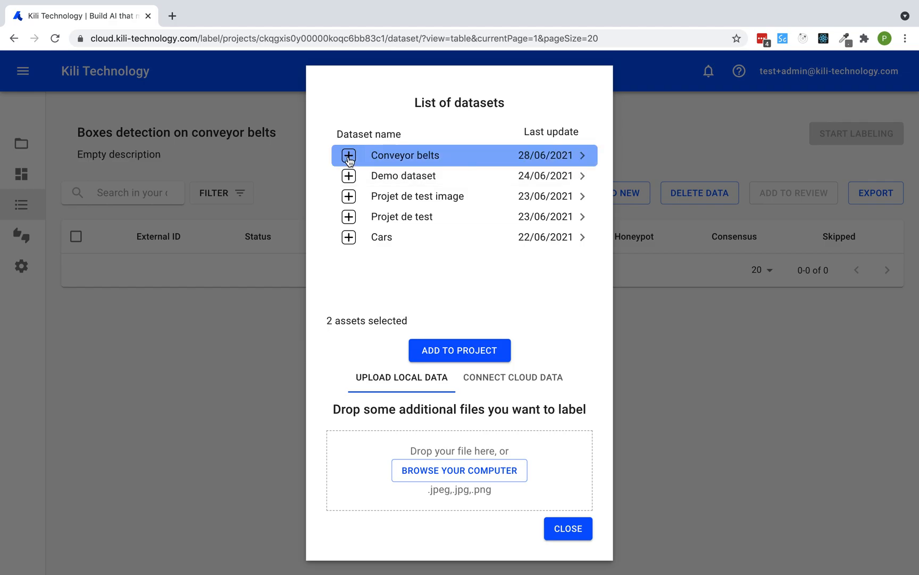
pyautogui.click(349, 158)
pyautogui.click(582, 156)
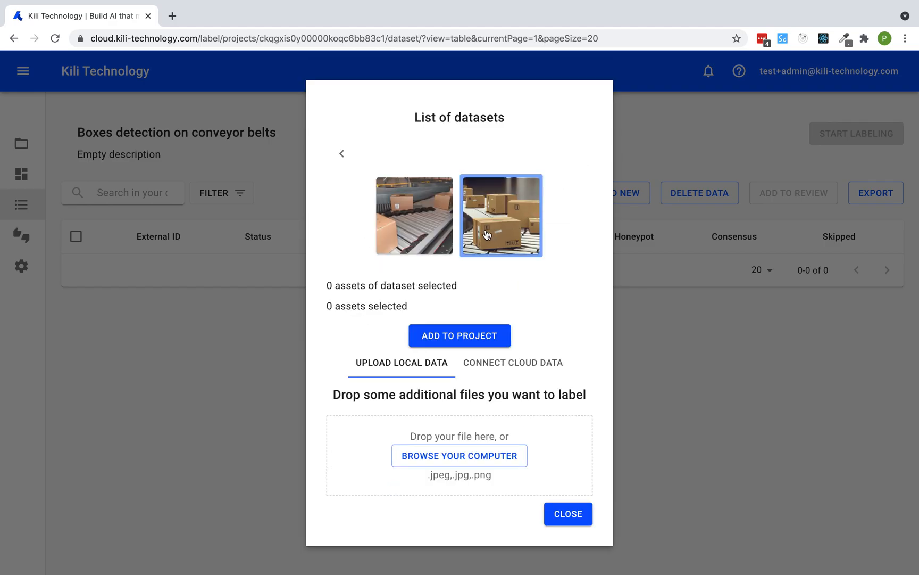
pyautogui.click(409, 219)
pyautogui.click(471, 235)
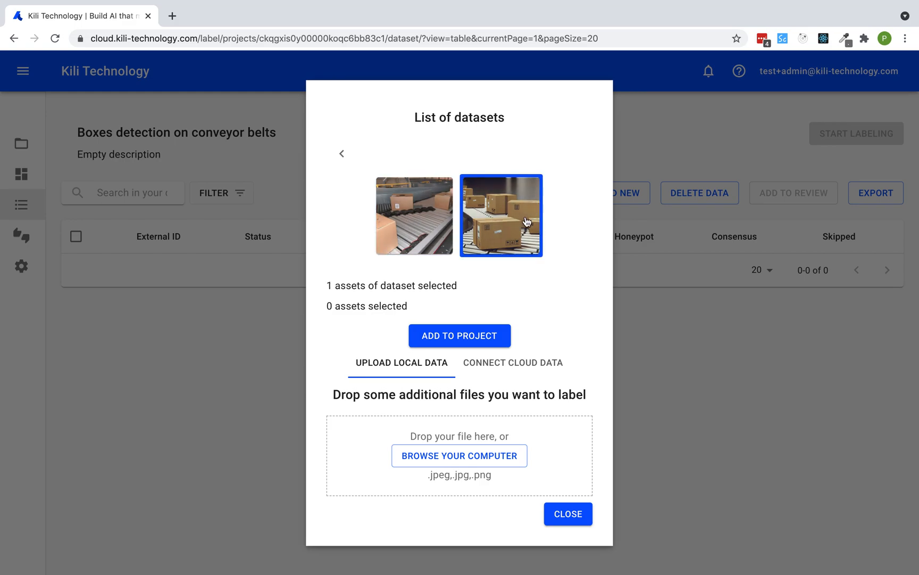
pyautogui.click(342, 154)
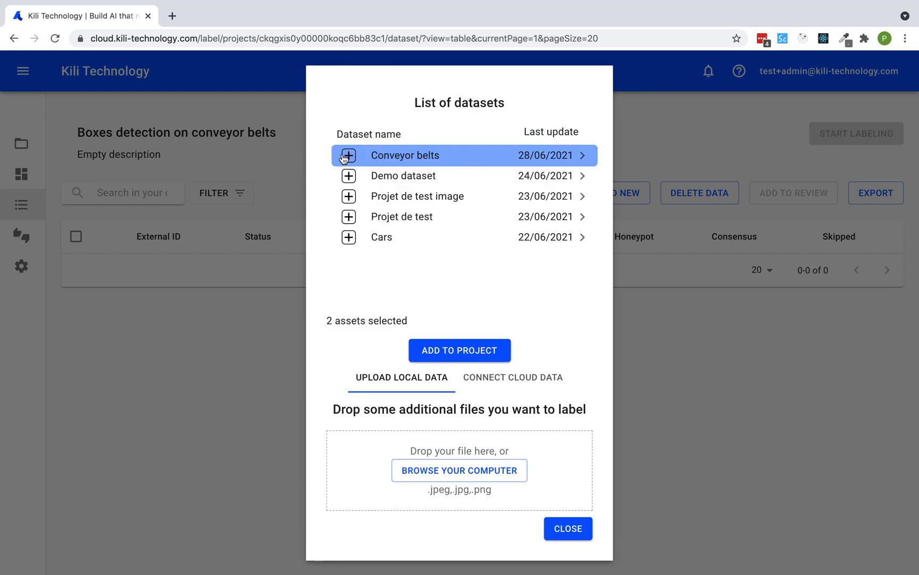
pyautogui.click(474, 367)
pyautogui.click(468, 352)
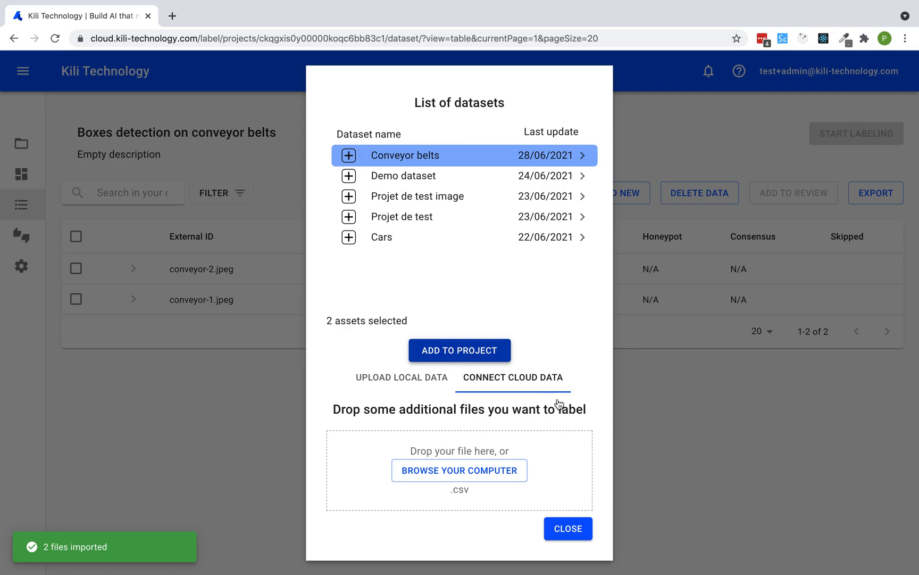
pyautogui.click(570, 536)
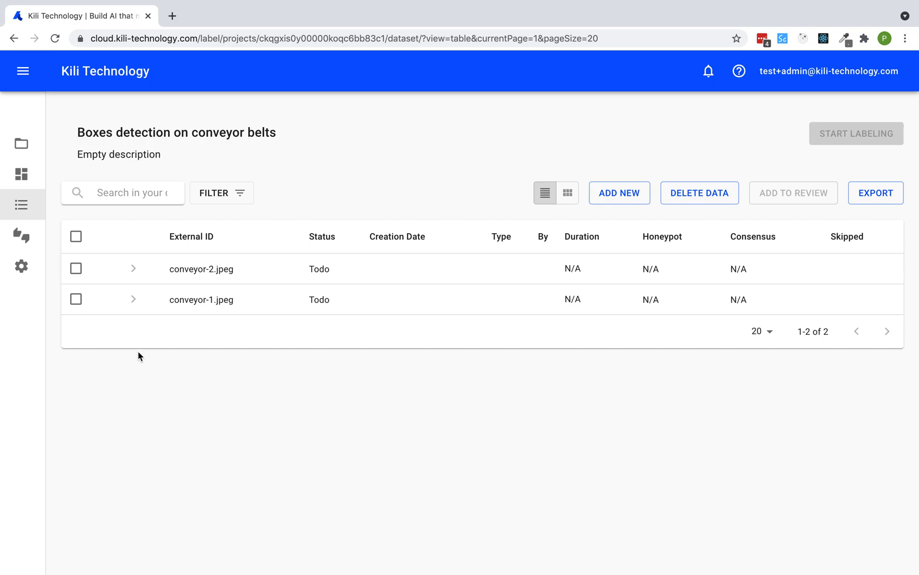
# Start adding a new member in the project settings and enter the member's email address
pyautogui.click(22, 267)
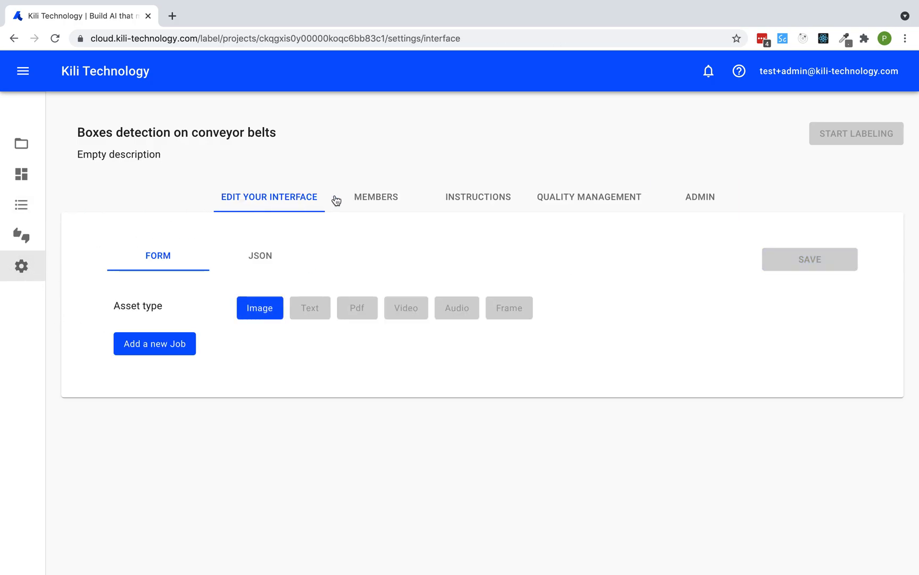
pyautogui.click(376, 205)
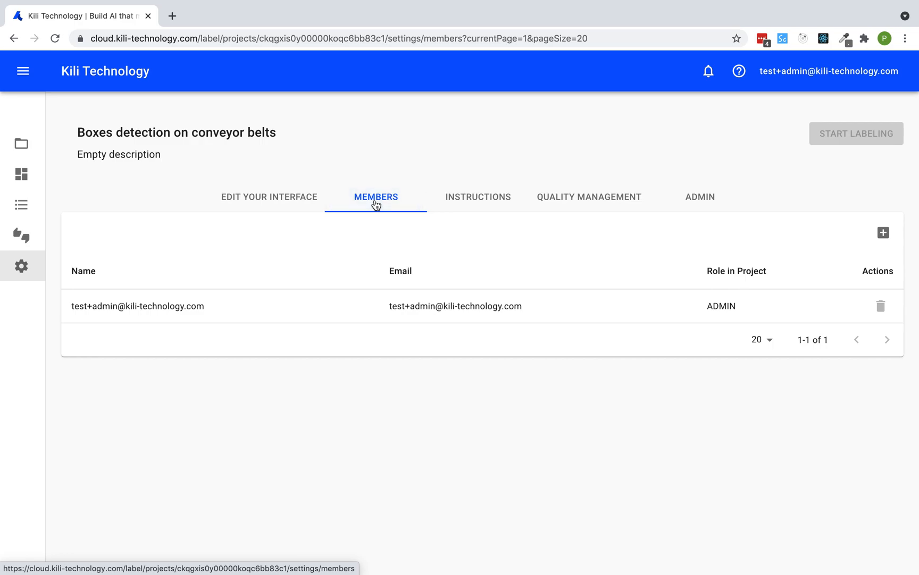
pyautogui.click(885, 233)
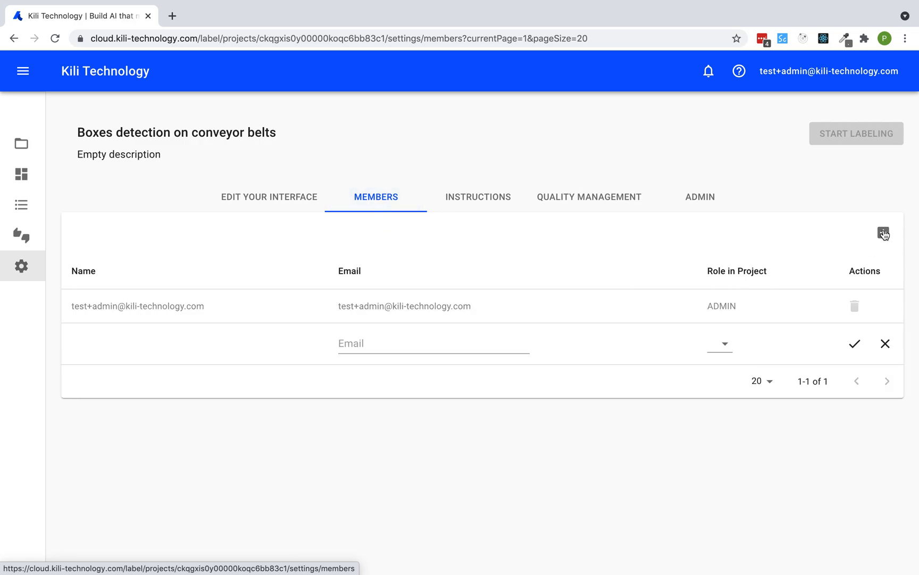
pyautogui.click(884, 233)
pyautogui.click(883, 234)
pyautogui.click(408, 342)
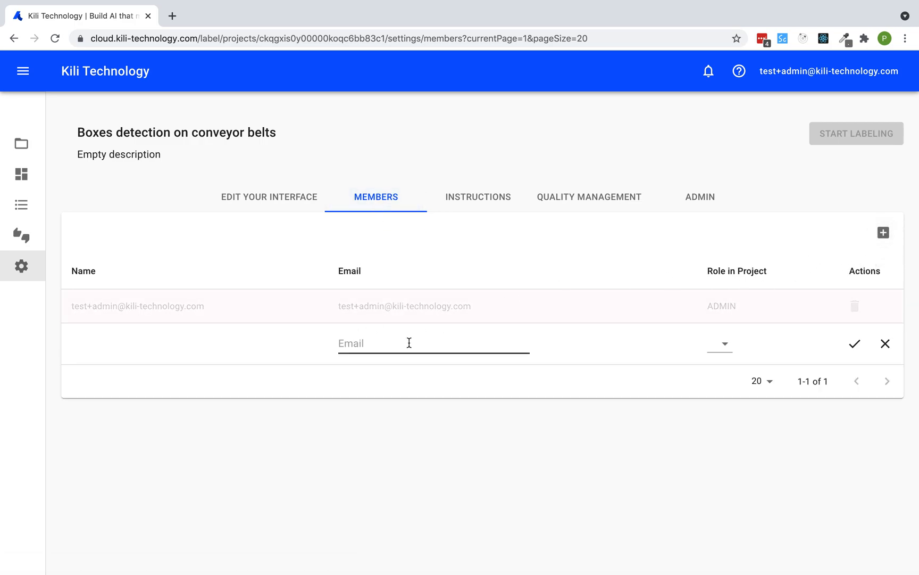
pyautogui.write('paul')
pyautogui.click(420, 434)
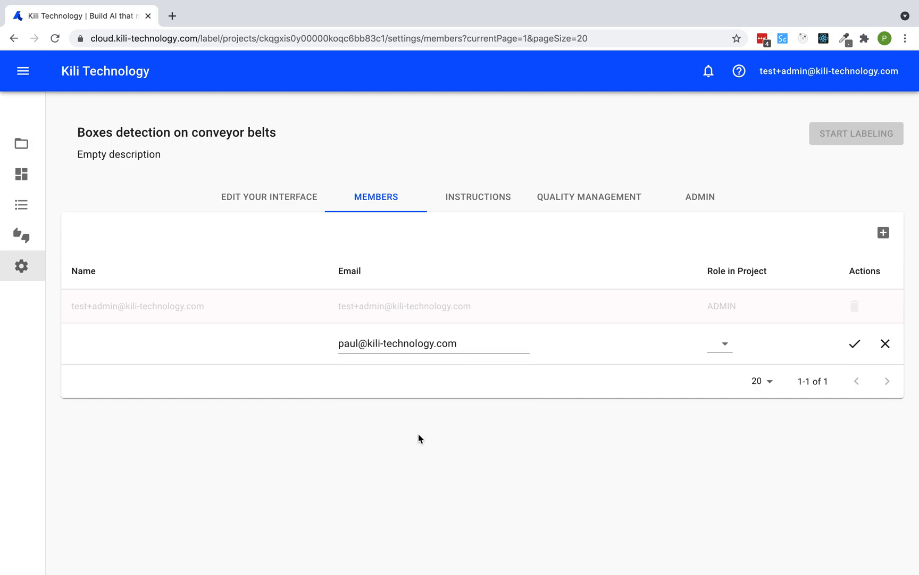
# Assign the LABELER role to the new member and confirm the addition to the project
pyautogui.click(726, 351)
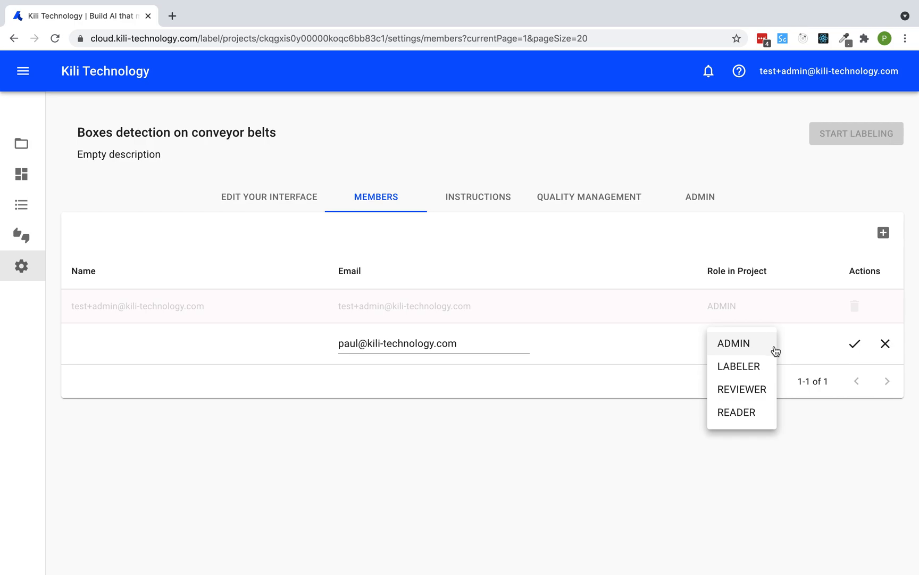
pyautogui.click(773, 373)
pyautogui.click(753, 345)
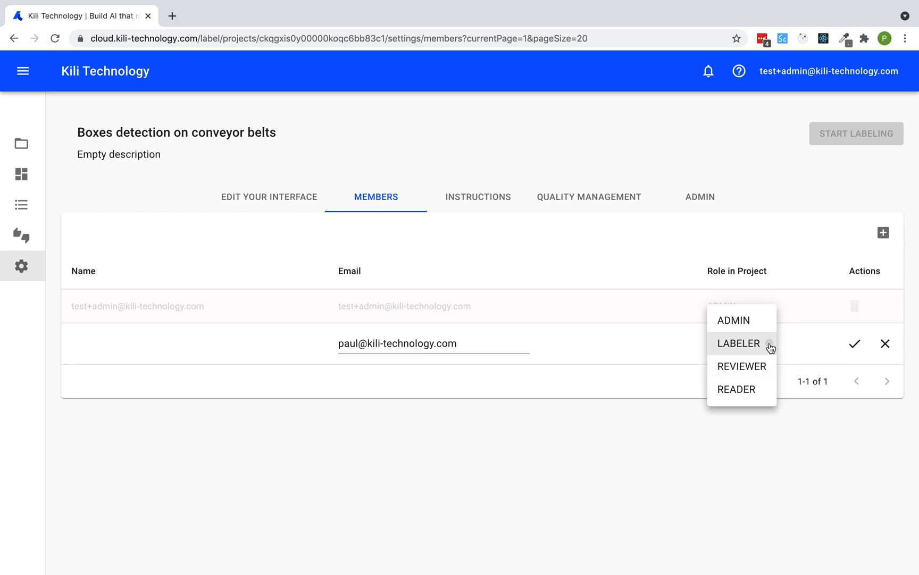
pyautogui.click(770, 348)
pyautogui.click(854, 343)
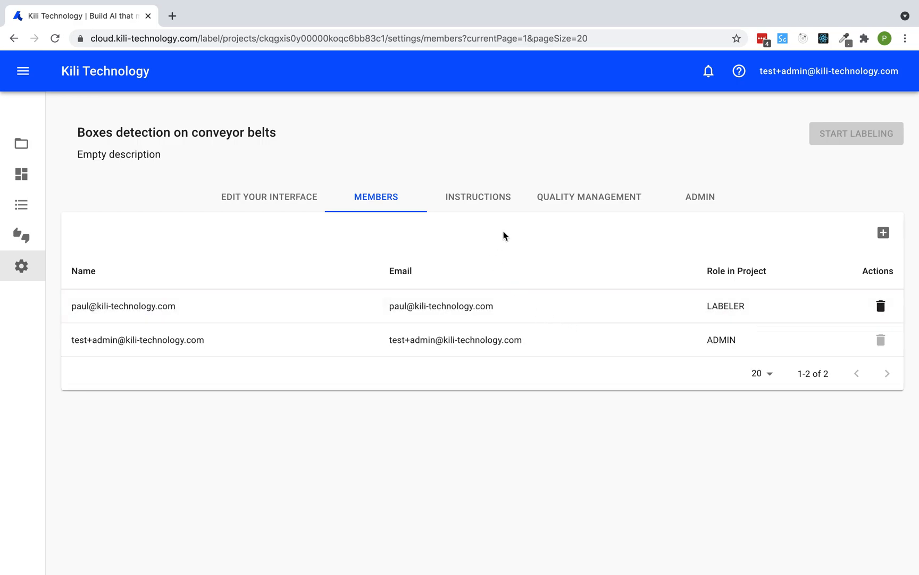
pyautogui.click(491, 207)
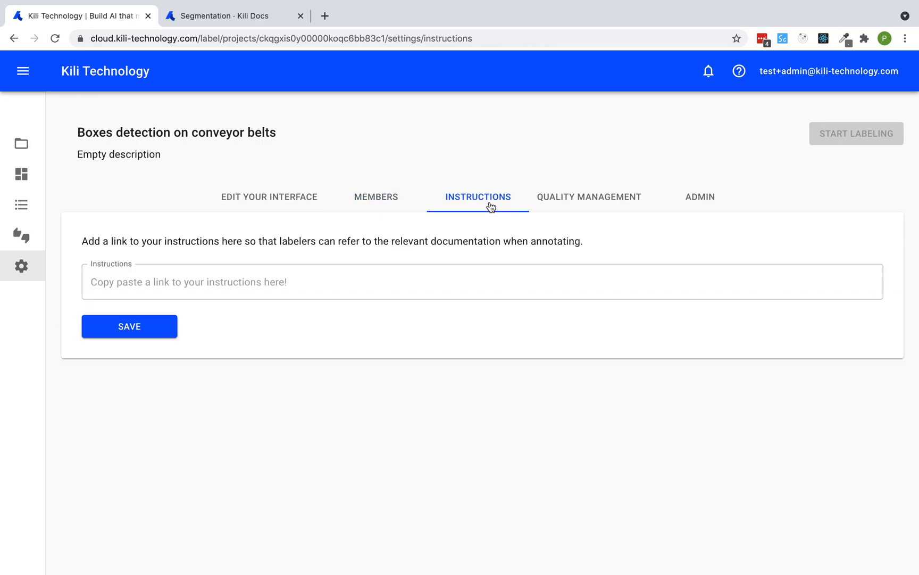
pyautogui.click(358, 274)
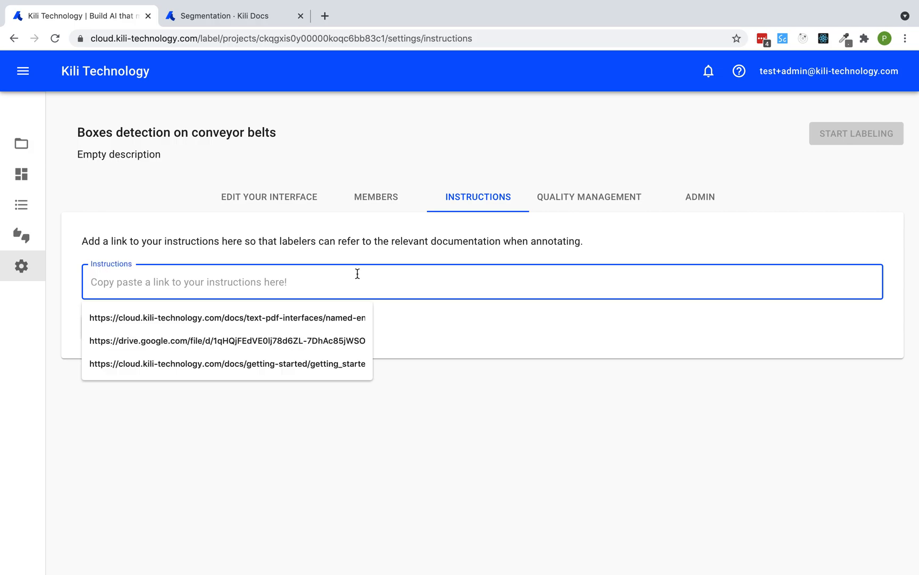
pyautogui.write('https://cloud.kili-technology.com/docs/image-interfaces/segmentation/#interactive-segmentation')
pyautogui.click(168, 334)
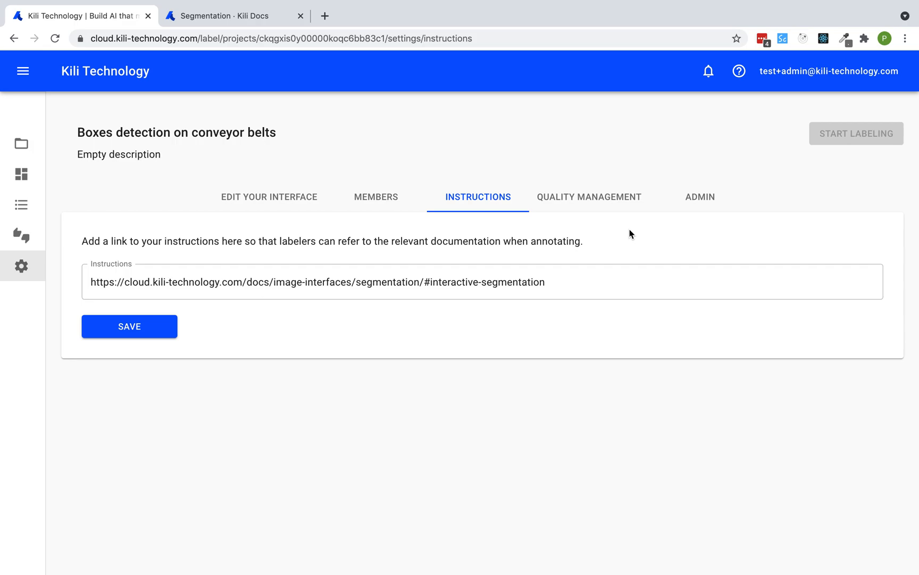
# Set the review's total asset coverage to 100% in the project's quality management settings and save it
pyautogui.click(594, 204)
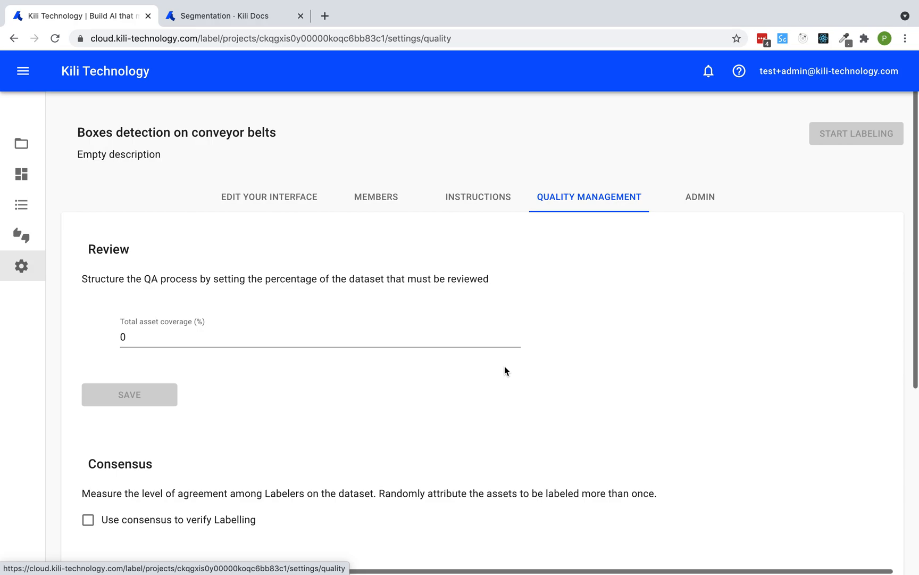
pyautogui.click(220, 338)
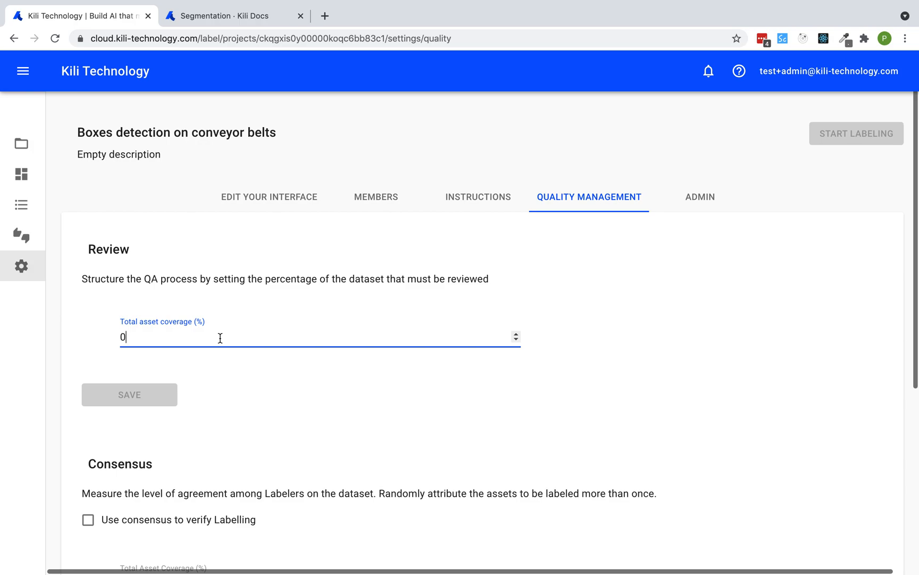
pyautogui.press('BackSpace')
pyautogui.write('1')
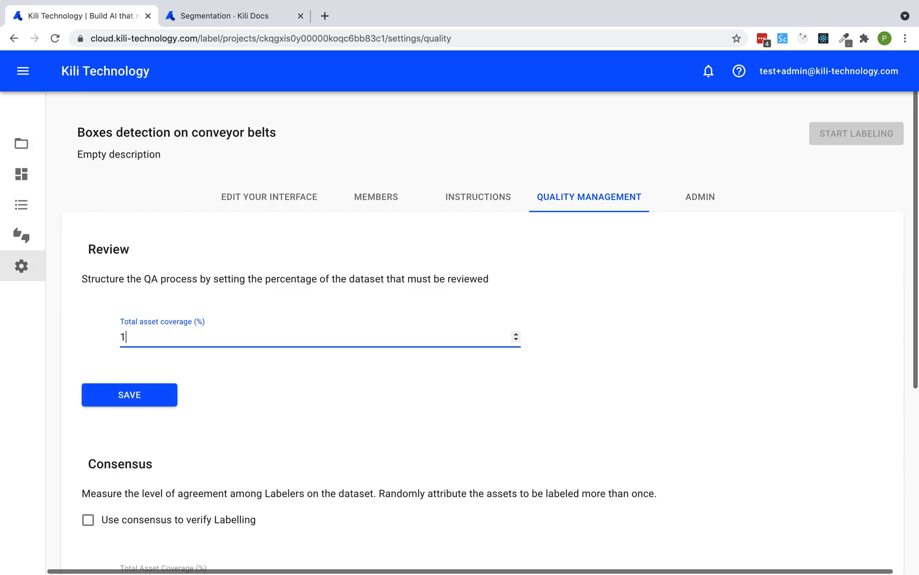
pyautogui.write('00')
pyautogui.click(172, 404)
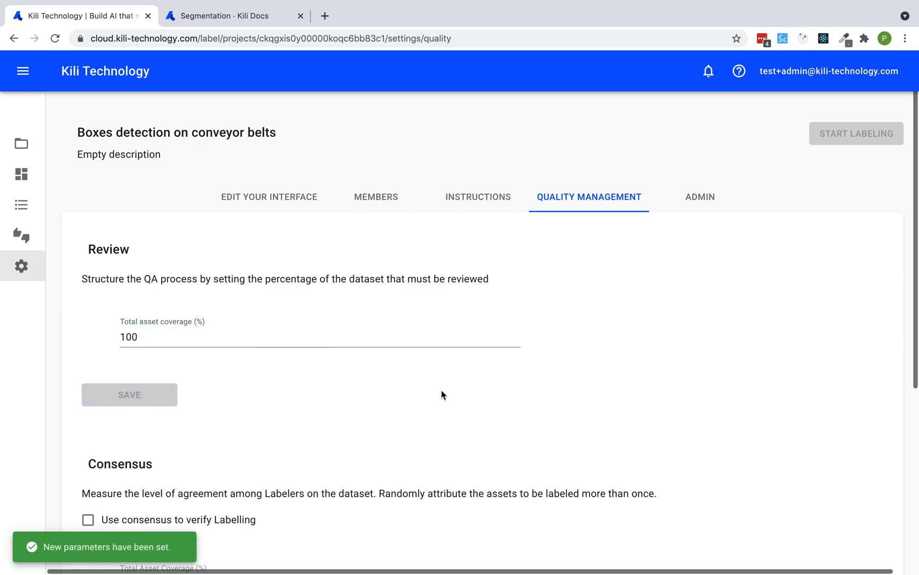
# Examine the Consensus and Honeypot options in the quality management settings
pyautogui.scroll(-3, 441, 394)
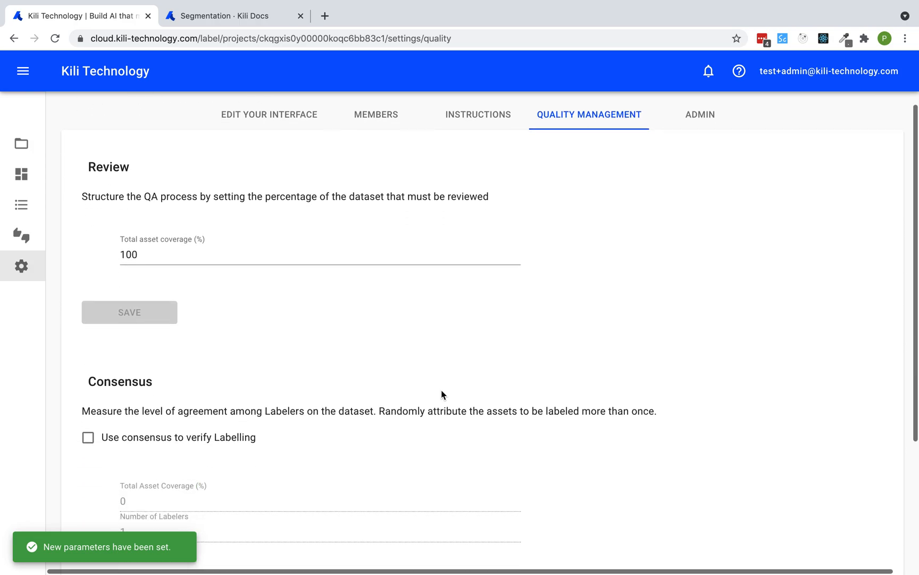
pyautogui.scroll(-1, 441, 391)
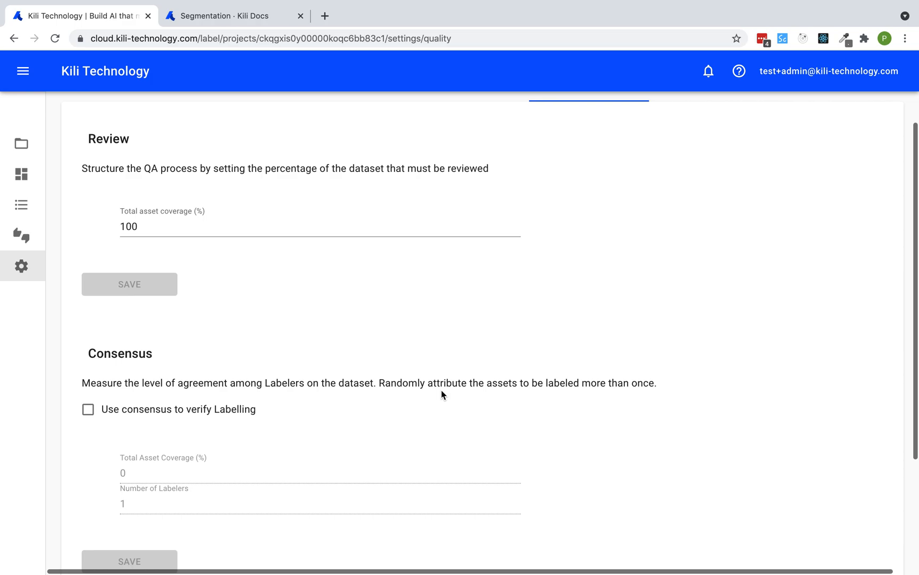
pyautogui.scroll(-3, 442, 393)
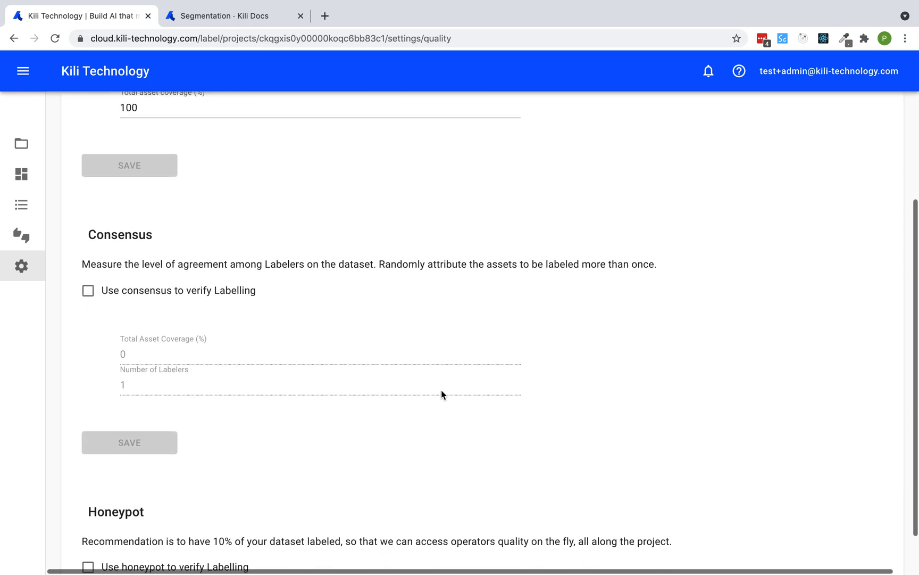
pyautogui.scroll(-1, 441, 394)
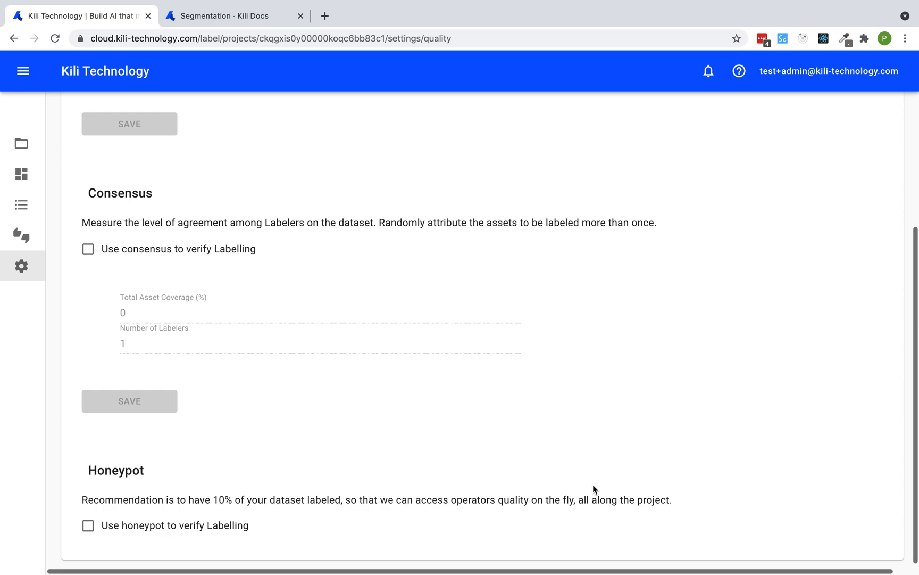
pyautogui.scroll(5, 603, 378)
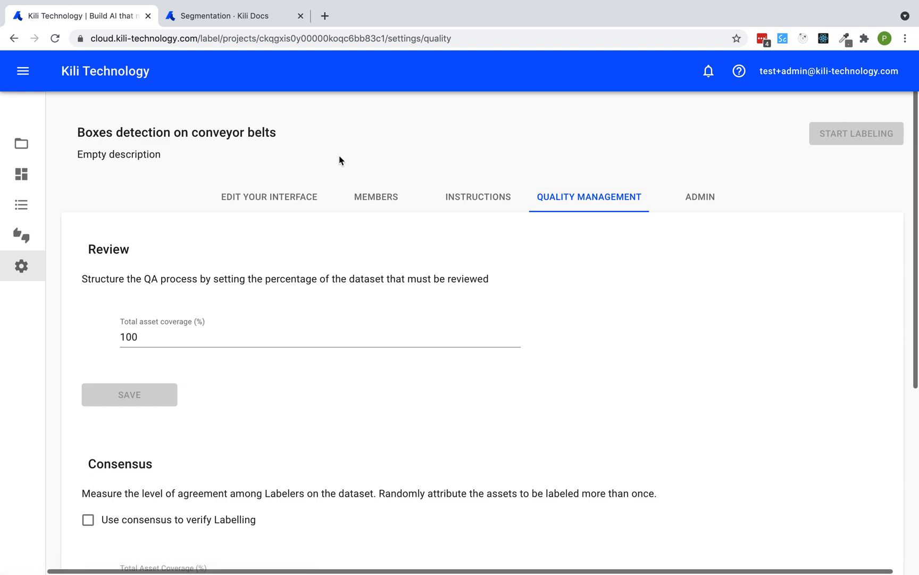
# Add an object detection job to the labeling interface with radio button input, the Semantic tool and interactive segmentation enabled
pyautogui.click(283, 196)
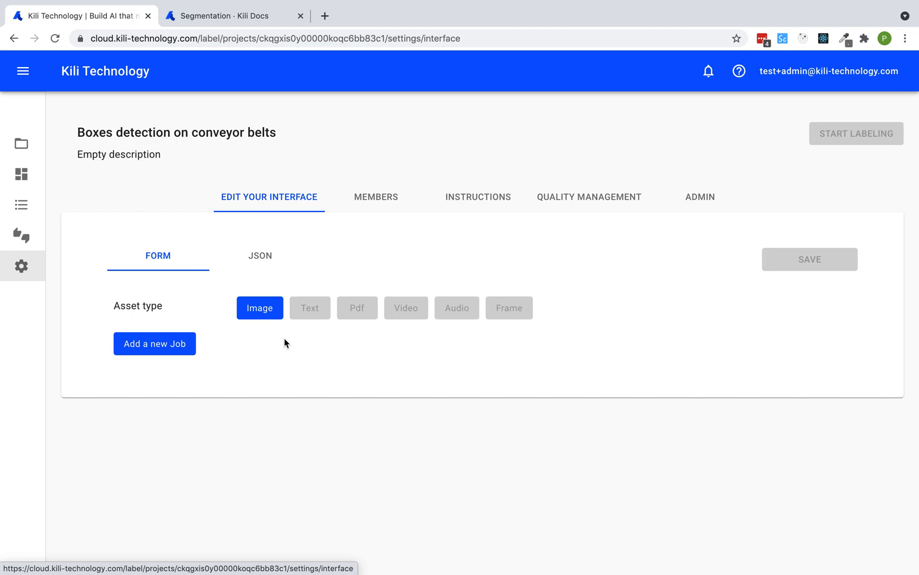
pyautogui.click(178, 346)
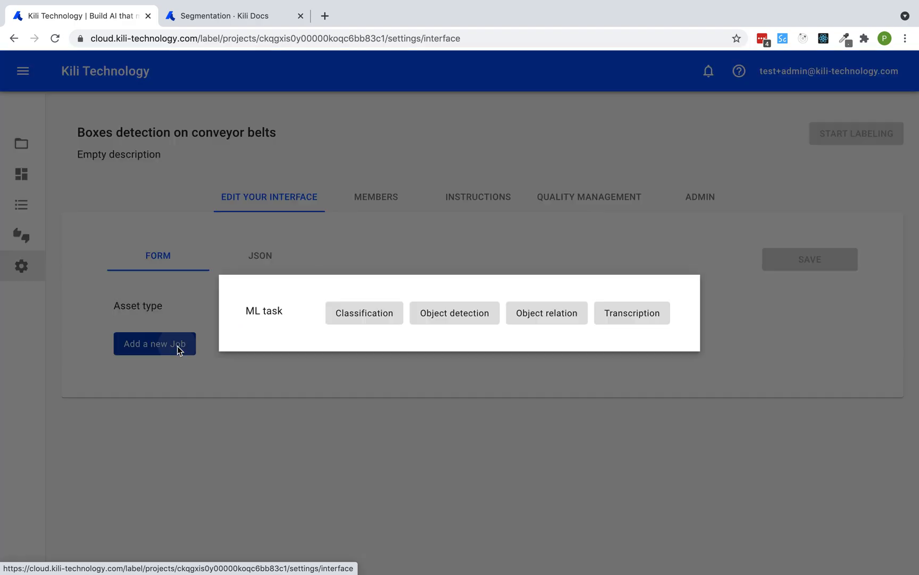
pyautogui.click(473, 323)
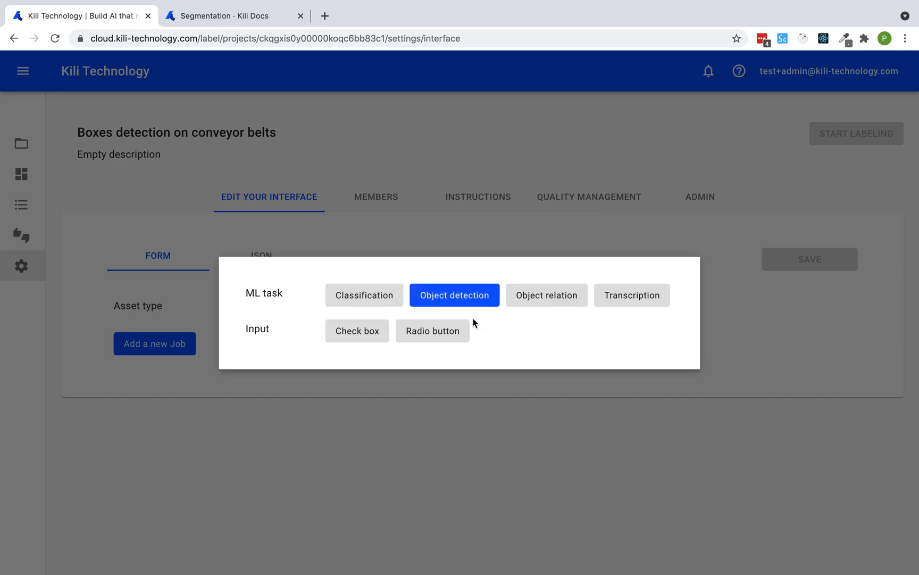
pyautogui.click(465, 326)
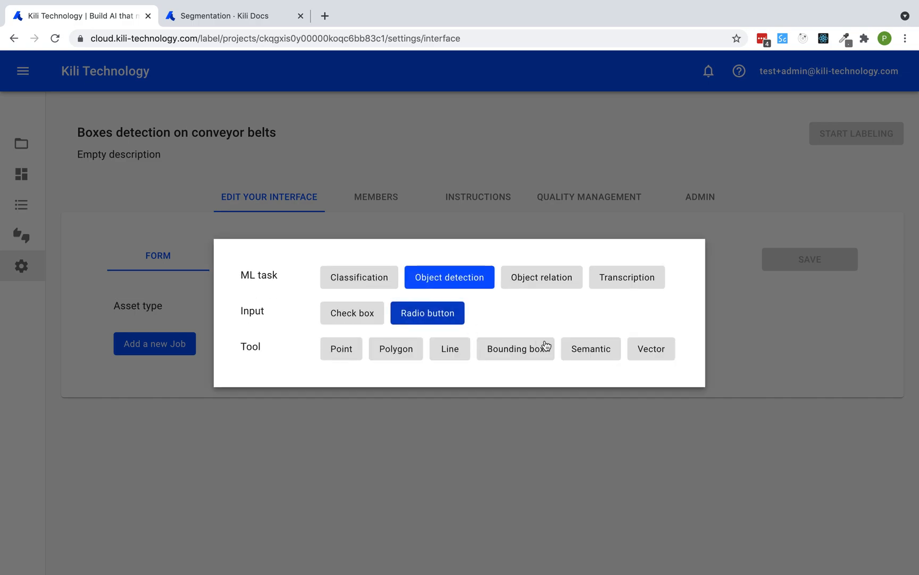
pyautogui.click(596, 350)
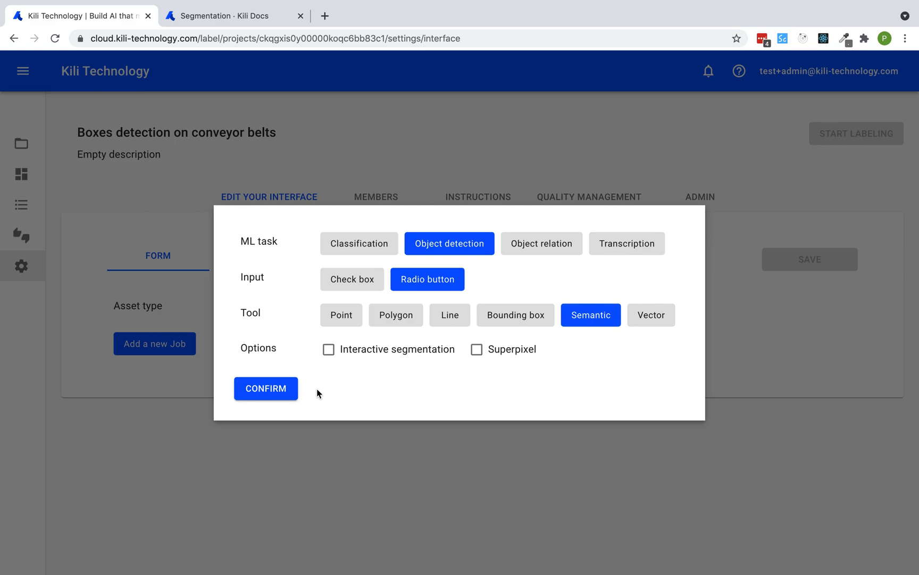
pyautogui.click(329, 352)
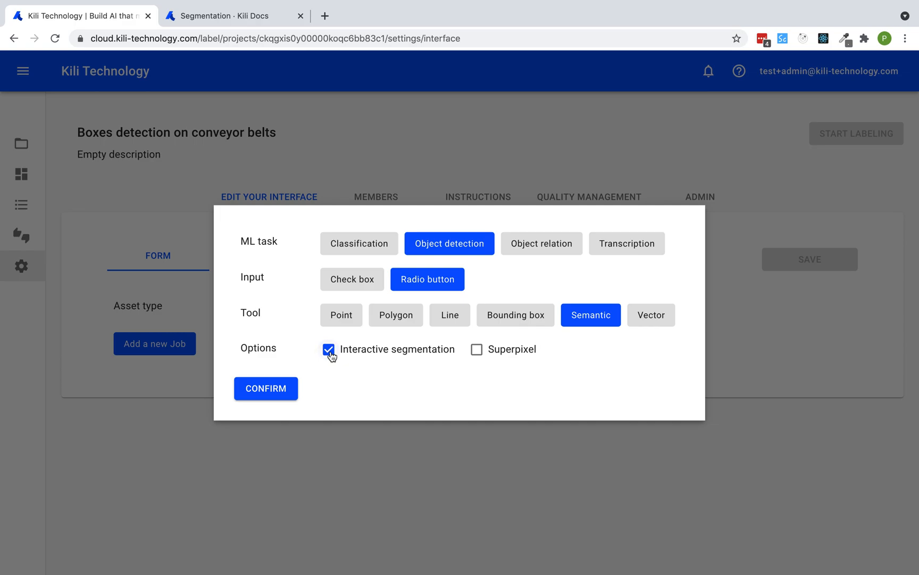
pyautogui.click(293, 395)
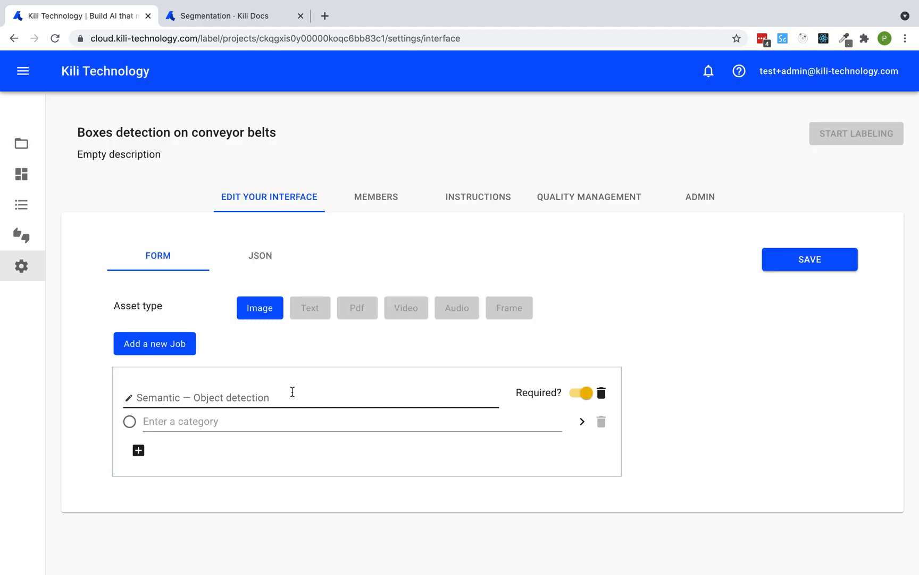
# Set the job's instruction to "Identify the following items", name its category Boxes, and save the interface
pyautogui.click(292, 392)
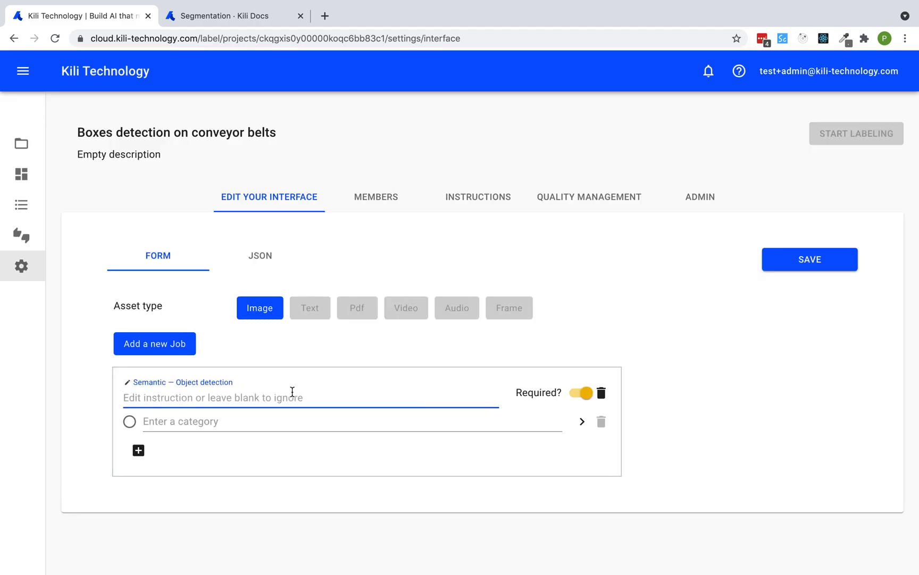
pyautogui.write('Identify the following items')
pyautogui.click(234, 421)
pyautogui.write('Boxes')
pyautogui.click(818, 257)
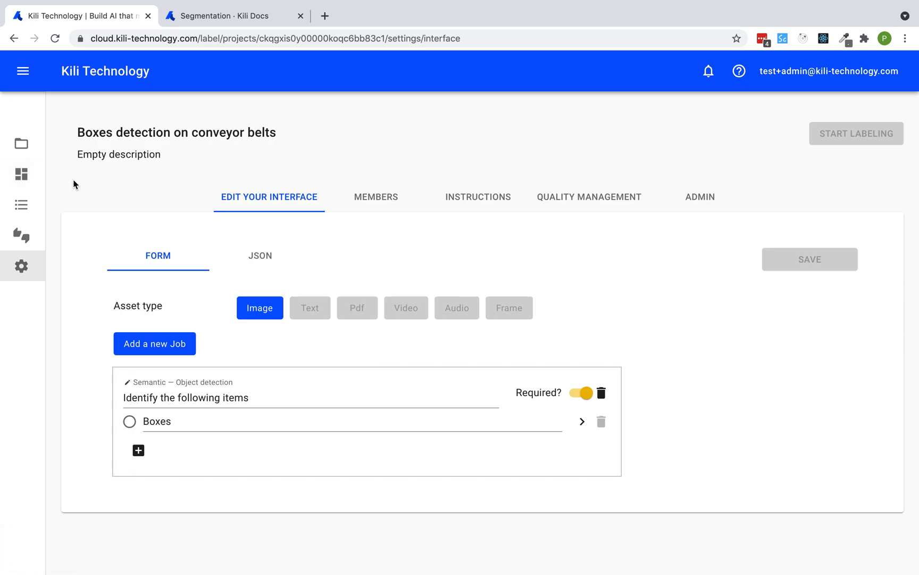
# Switch from the project overview to the labeler's private browser window and start labeling the Boxes detection on conveyor belts project
pyautogui.click(24, 176)
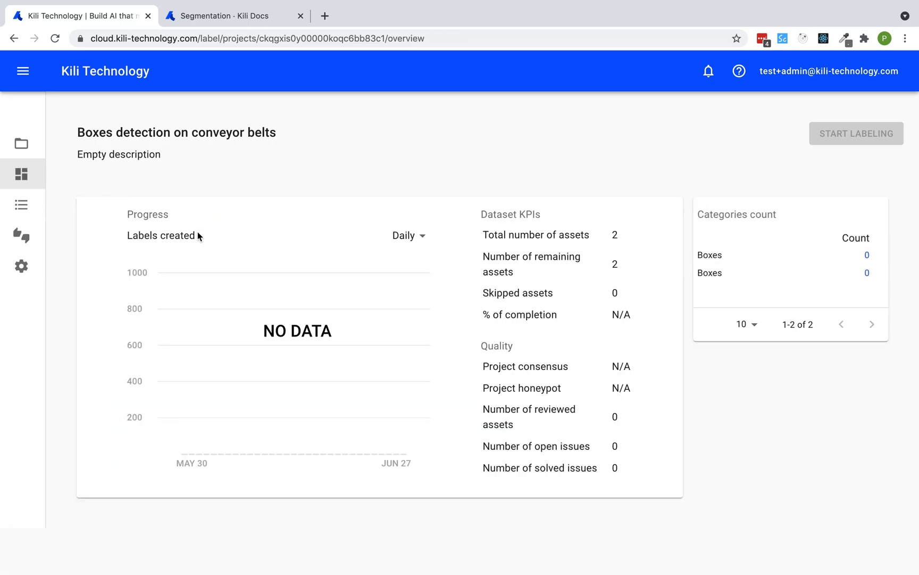
pyautogui.hotkey('ctrl', 'Right')
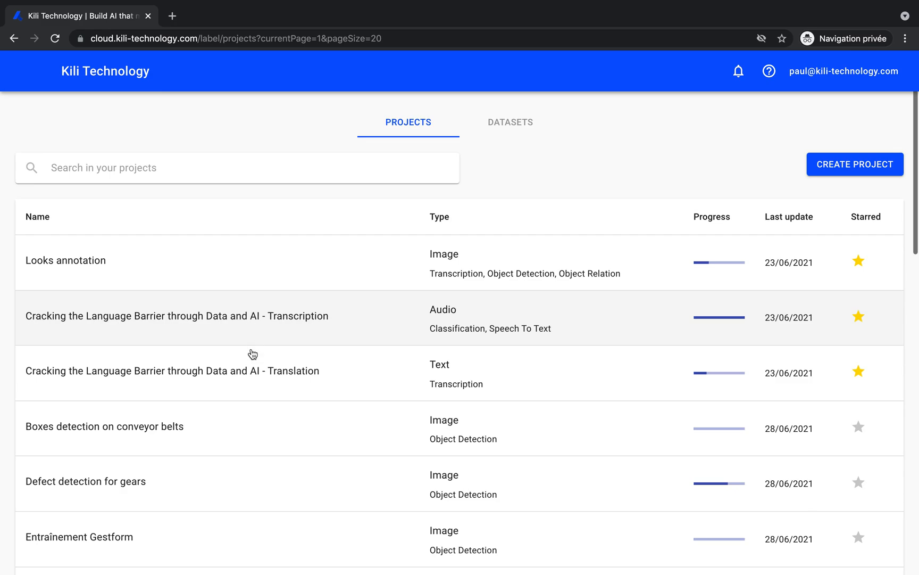
pyautogui.click(264, 435)
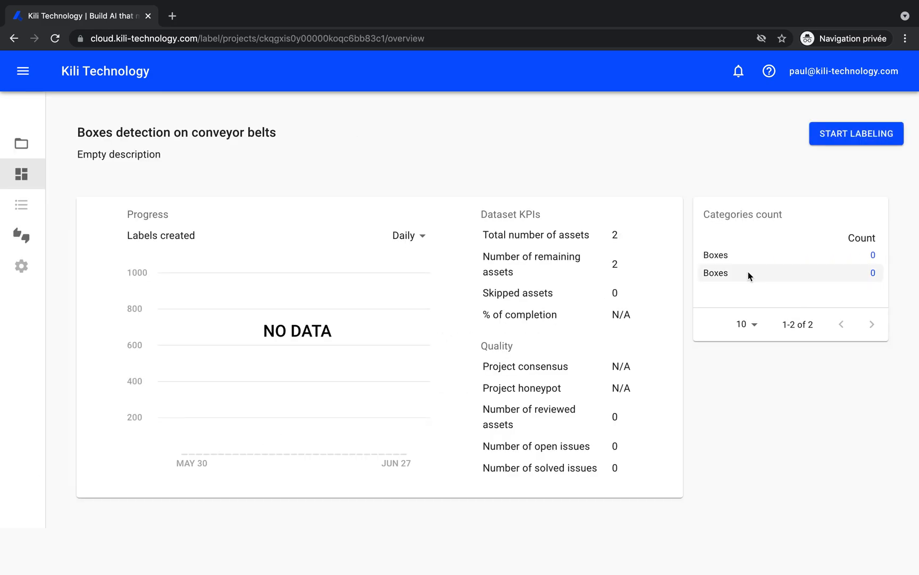
pyautogui.click(857, 134)
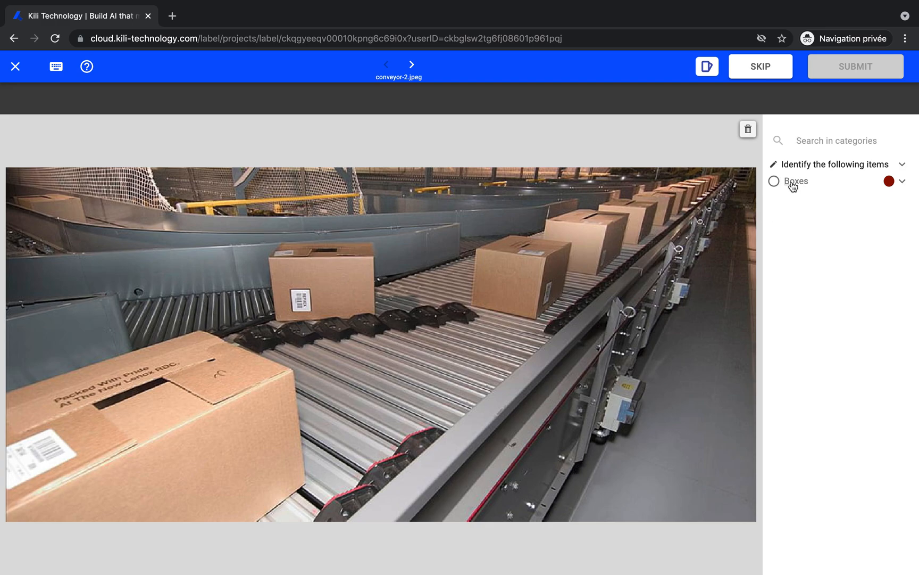
# Outline the large box in the foreground of conveyor-2.jpeg as a Boxes segment, following its edges beyond the image border
pyautogui.click(775, 183)
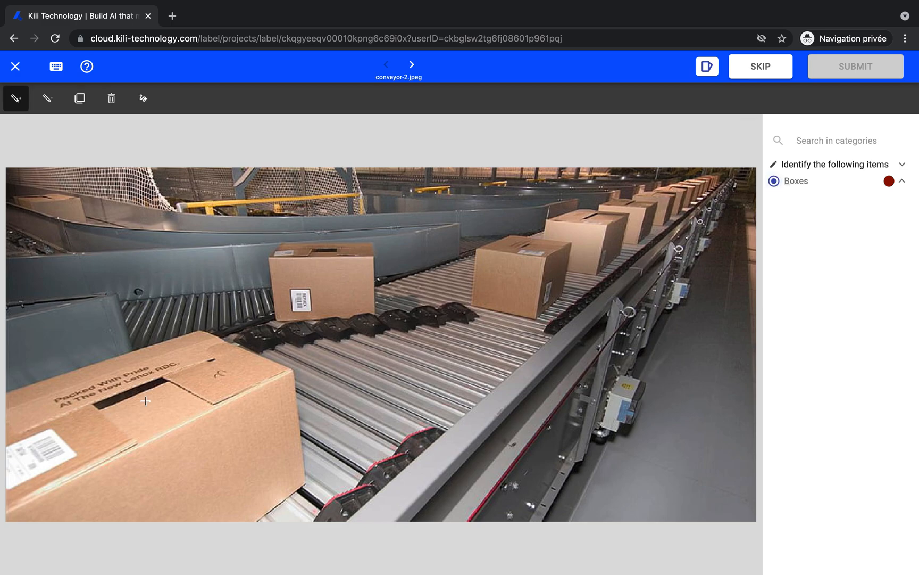
pyautogui.click(8, 392)
pyautogui.click(200, 331)
pyautogui.moveTo(295, 367); pyautogui.dragTo(306, 487)
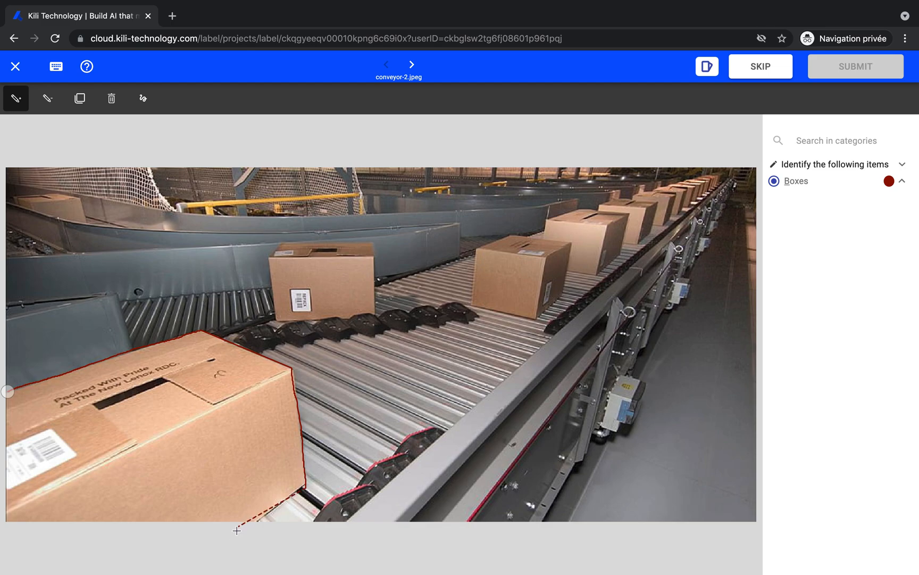
pyautogui.click(201, 561)
pyautogui.click(3, 531)
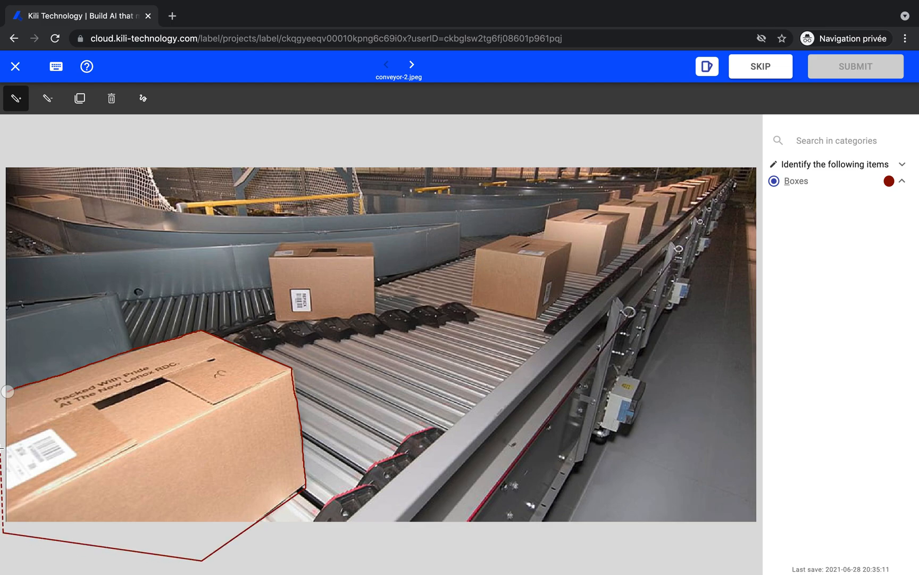
pyautogui.click(7, 391)
pyautogui.scroll(-3, 170, 348)
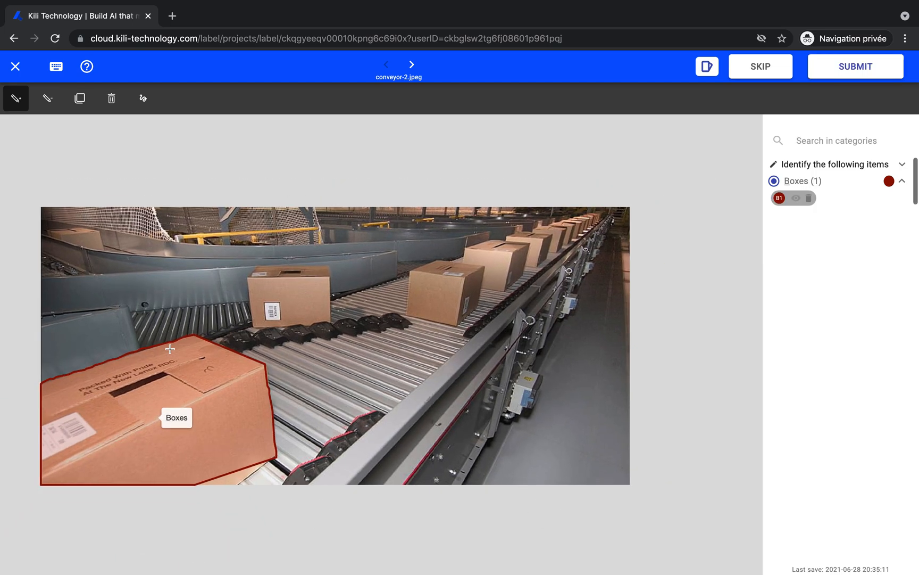
# Extend the large foreground box's segment to include the missed area along its lower edge
pyautogui.click(195, 485)
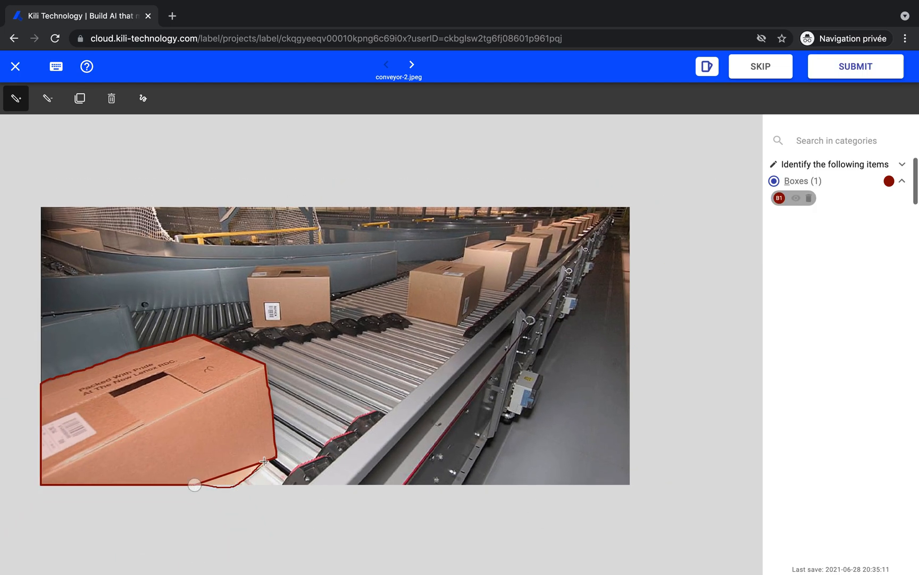
pyautogui.click(194, 482)
pyautogui.scroll(-1, 199, 446)
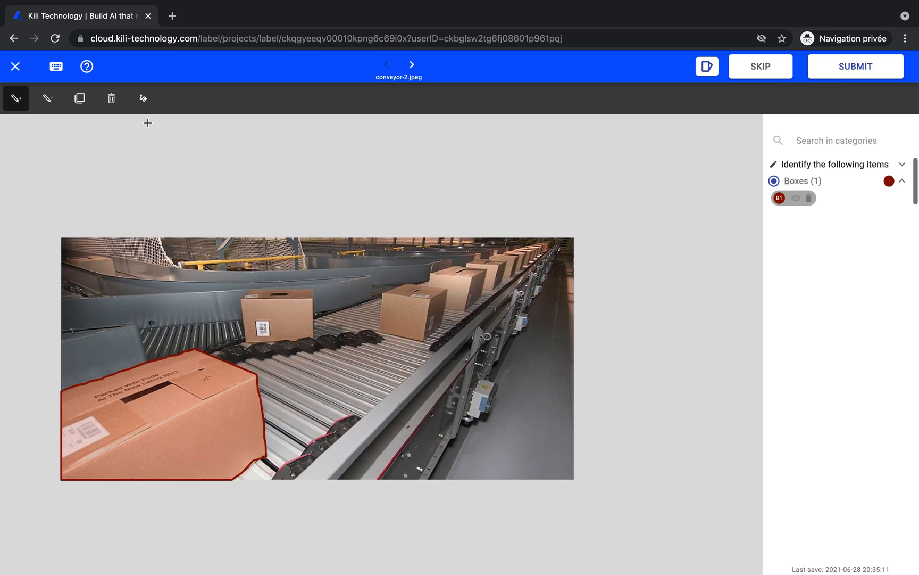
# Segment the barcoded box in the middle of the conveyor as a new Boxes object using interactive segmentation
pyautogui.click(142, 106)
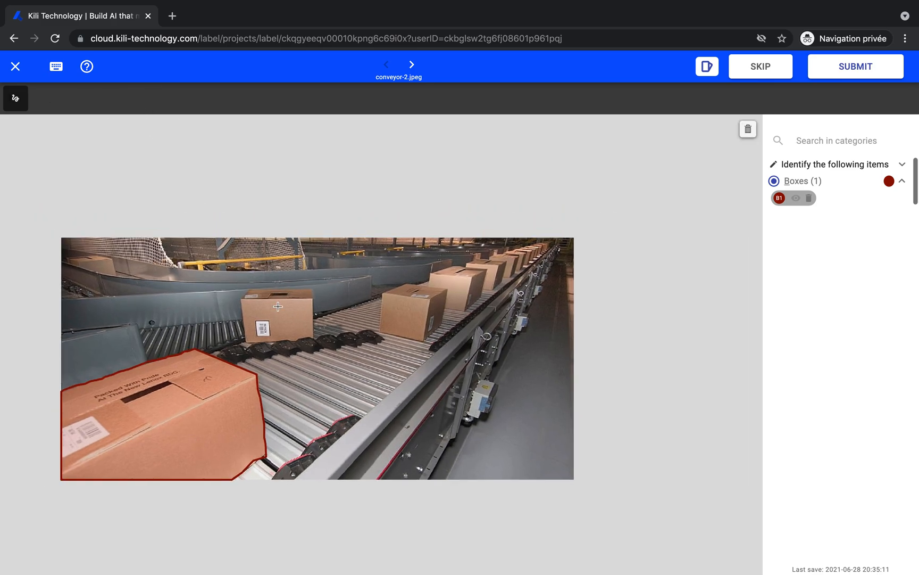
pyautogui.scroll(2, 278, 306)
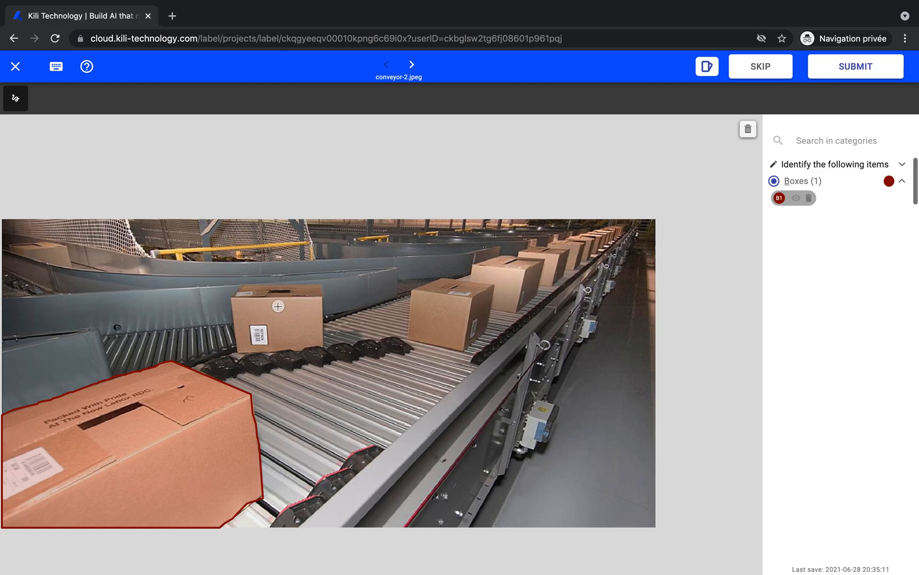
pyautogui.click(787, 183)
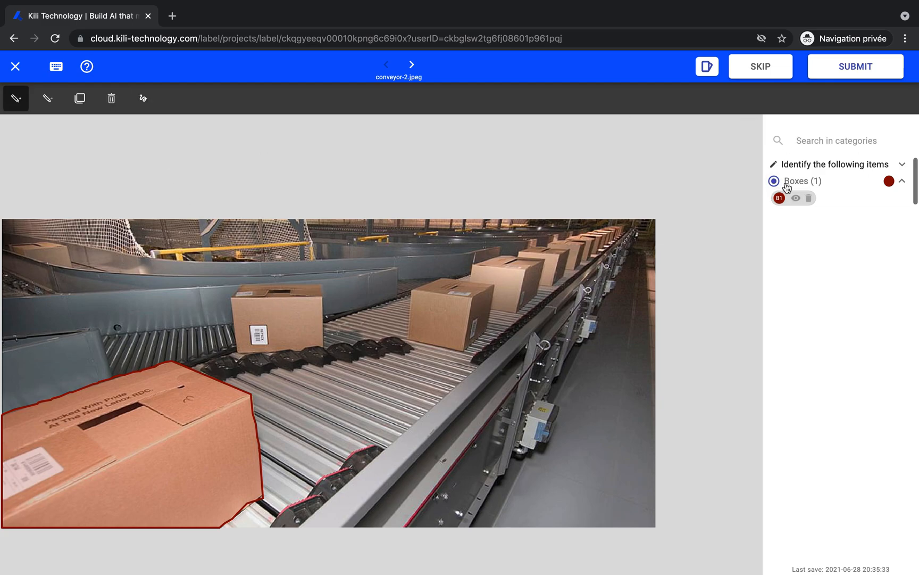
pyautogui.click(143, 98)
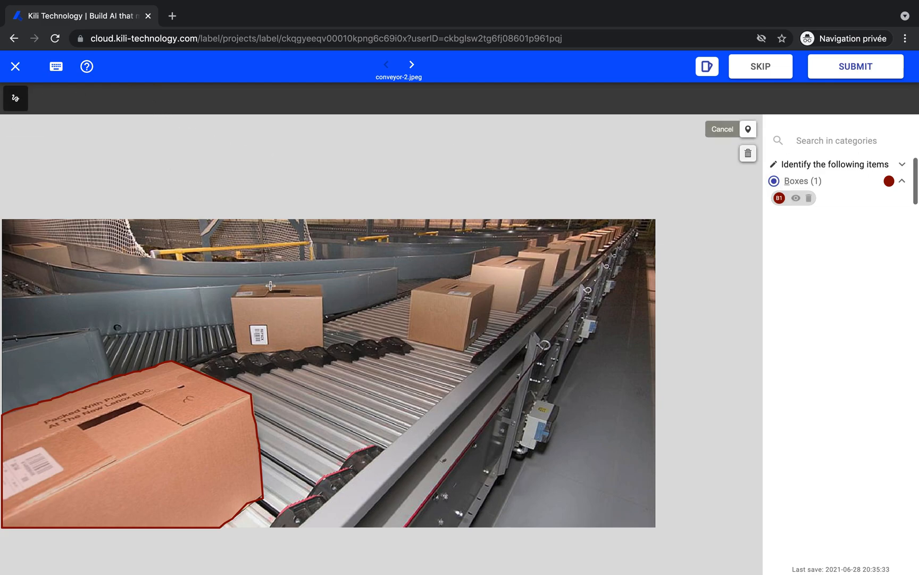
pyautogui.click(280, 315)
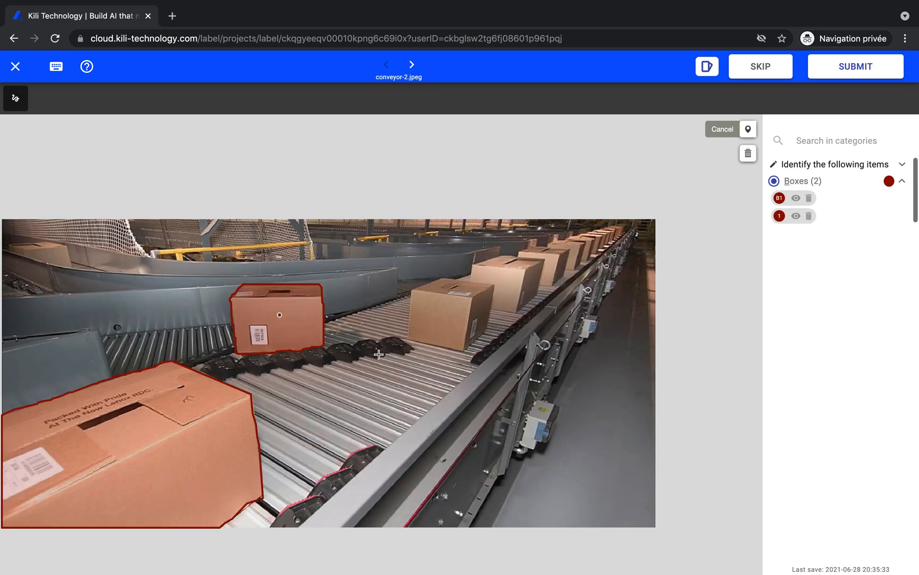
# Segment the nearest box in the receding row along the conveyor as another Boxes object using interactive segmentation
pyautogui.click(774, 181)
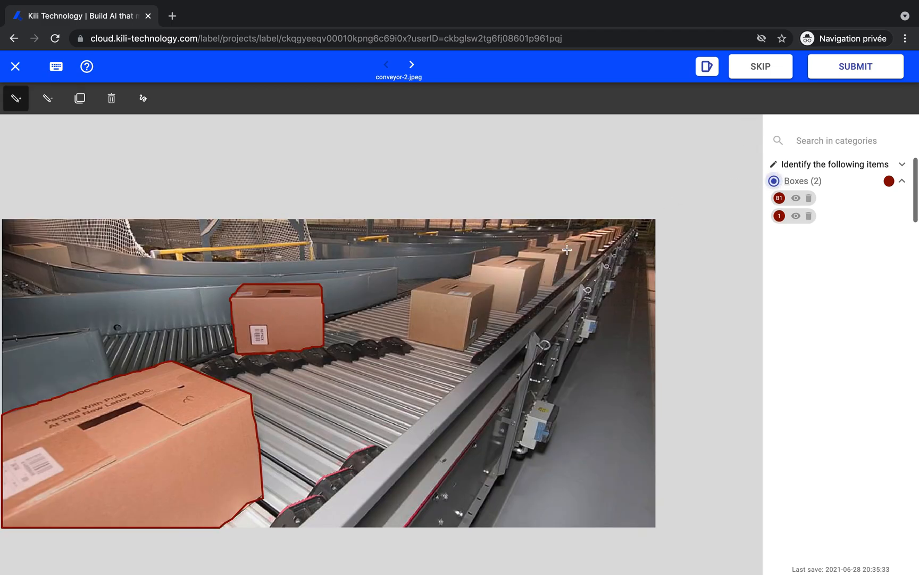
pyautogui.click(144, 99)
pyautogui.click(462, 306)
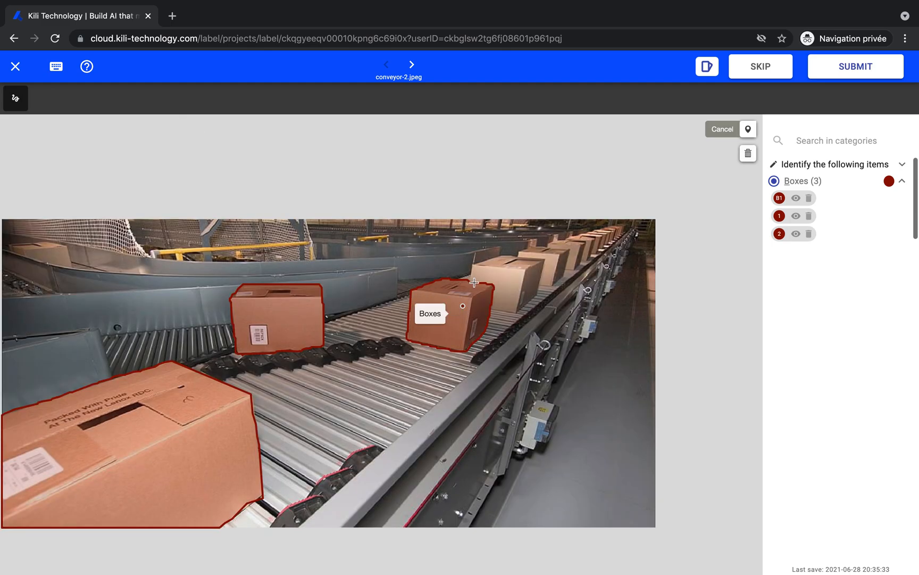
# Segment the light-coloured second box in the receding row as a Boxes object using interactive segmentation, and submit the conveyor-2.jpeg labels
pyautogui.click(475, 289)
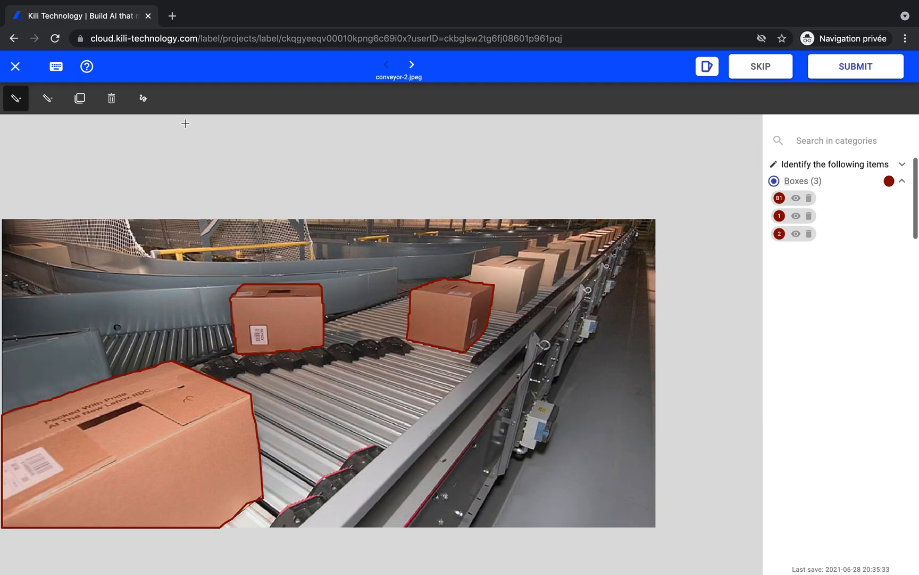
pyautogui.click(144, 98)
pyautogui.click(508, 268)
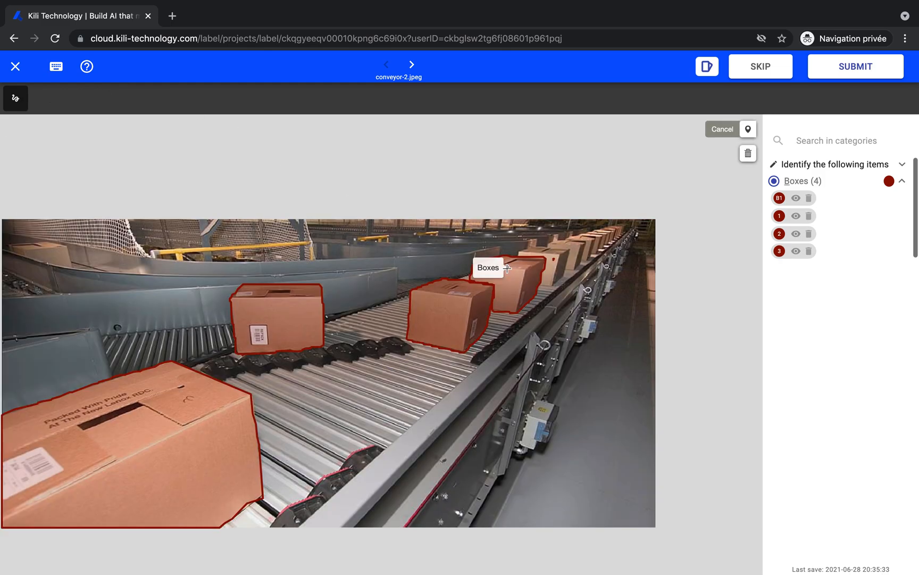
pyautogui.click(564, 255)
pyautogui.press('Escape')
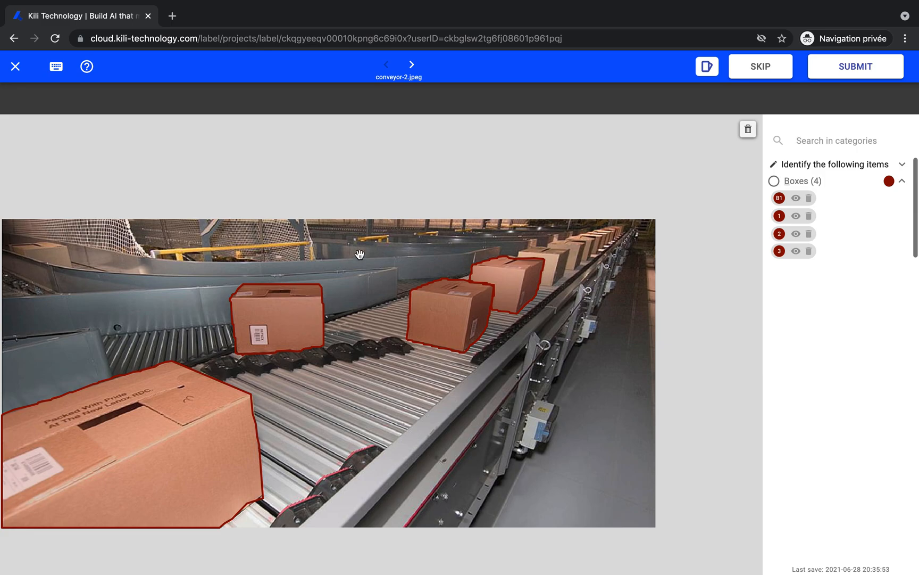
pyautogui.click(842, 74)
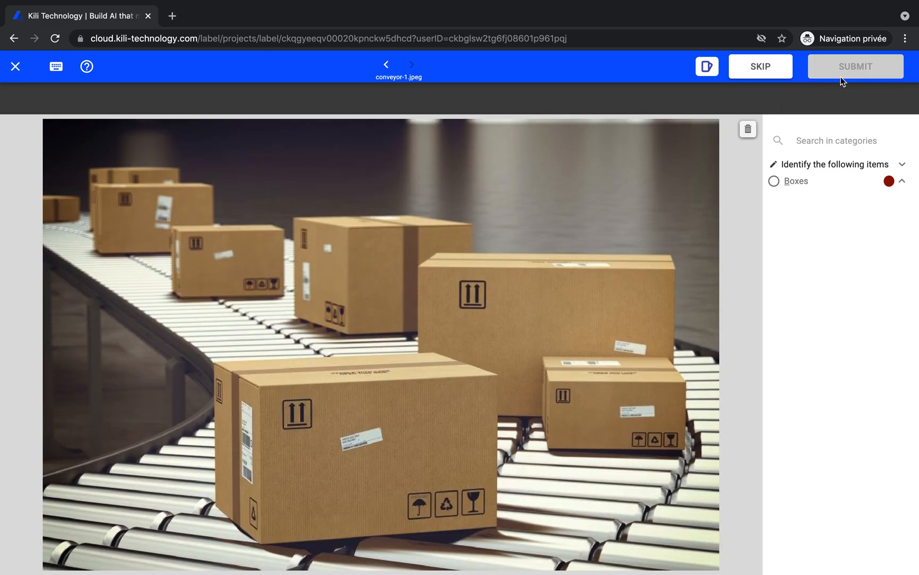
# Segment the large foreground box in conveyor-1.jpeg as a Boxes object using interactive segmentation, including its top face and label
pyautogui.click(775, 182)
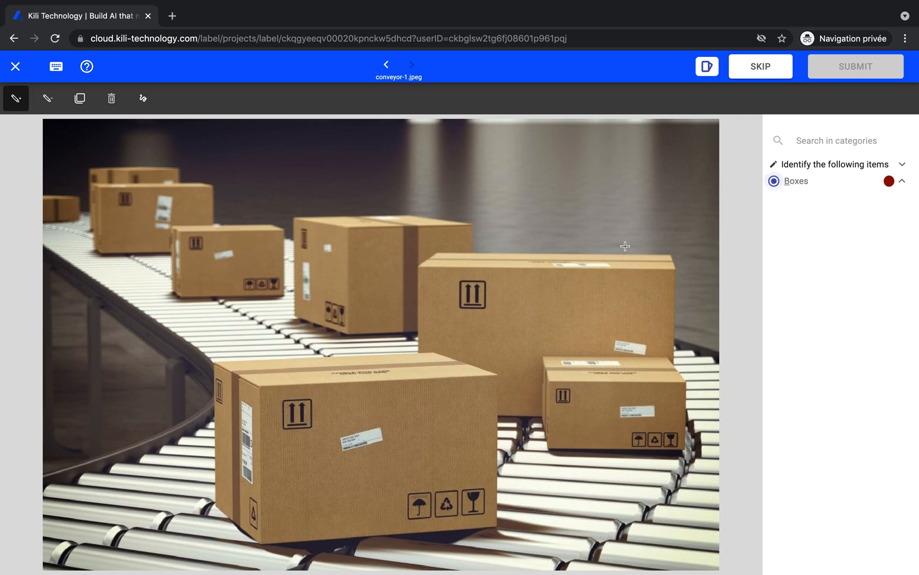
pyautogui.click(144, 106)
pyautogui.click(364, 436)
pyautogui.click(440, 419)
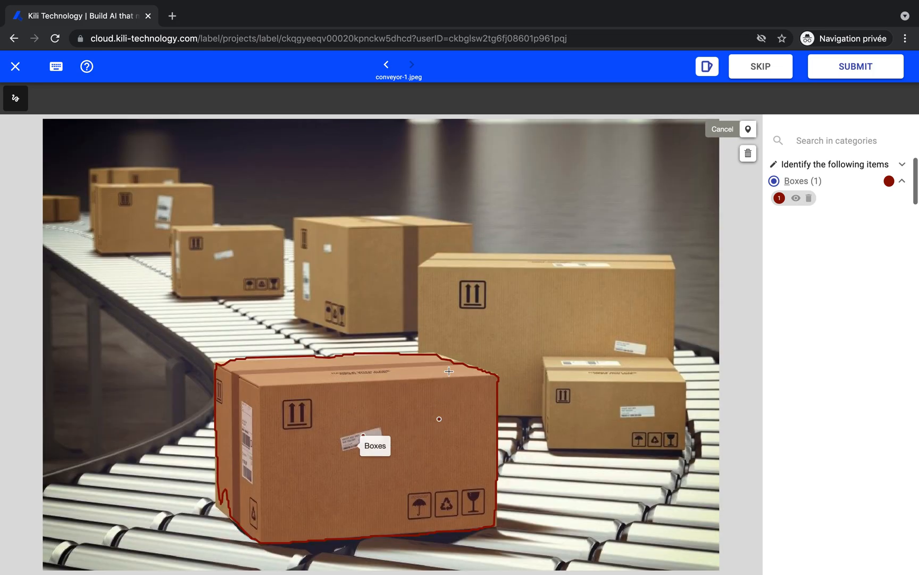
pyautogui.click(403, 366)
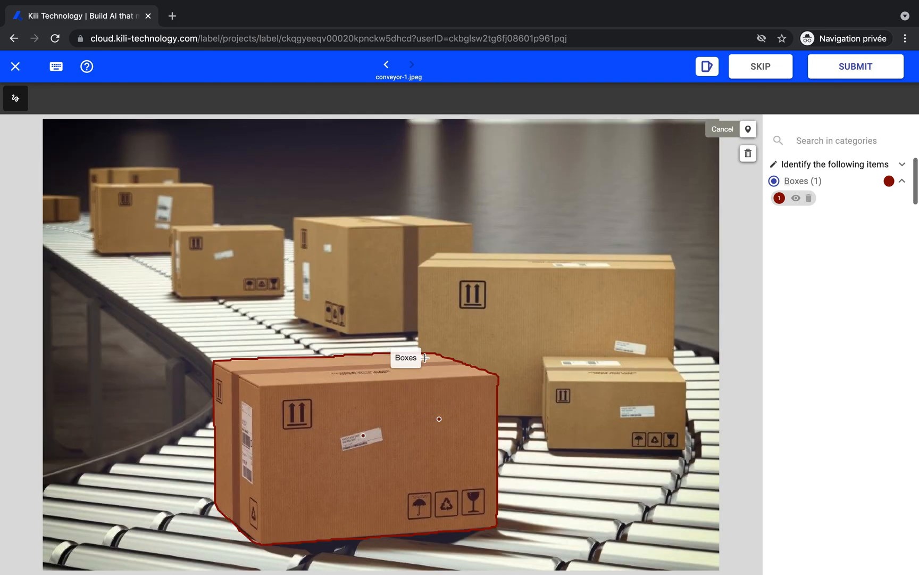
pyautogui.press('Escape')
# Segment the small box standing in front of the wide box as a new Boxes object using interactive segmentation
pyautogui.press('b')
pyautogui.click(143, 98)
pyautogui.click(592, 396)
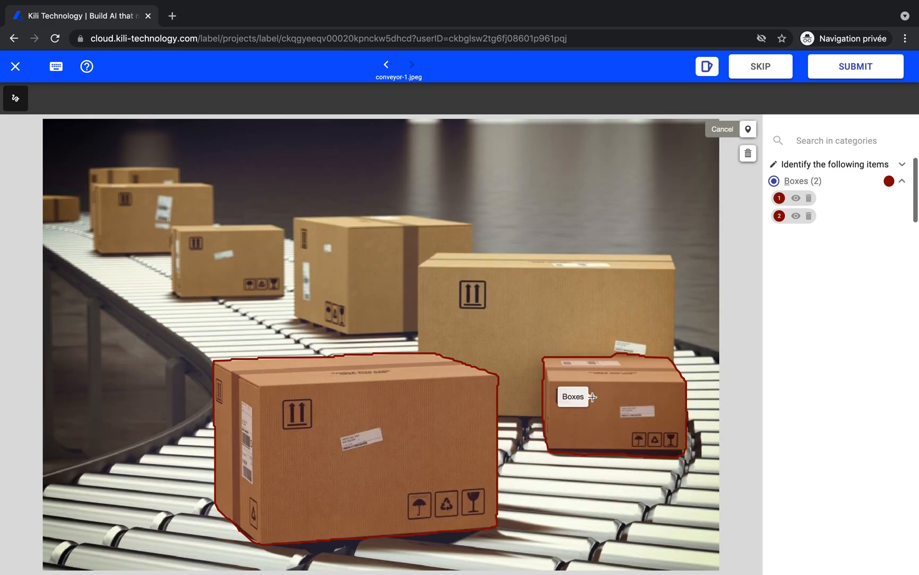
pyautogui.click(23, 102)
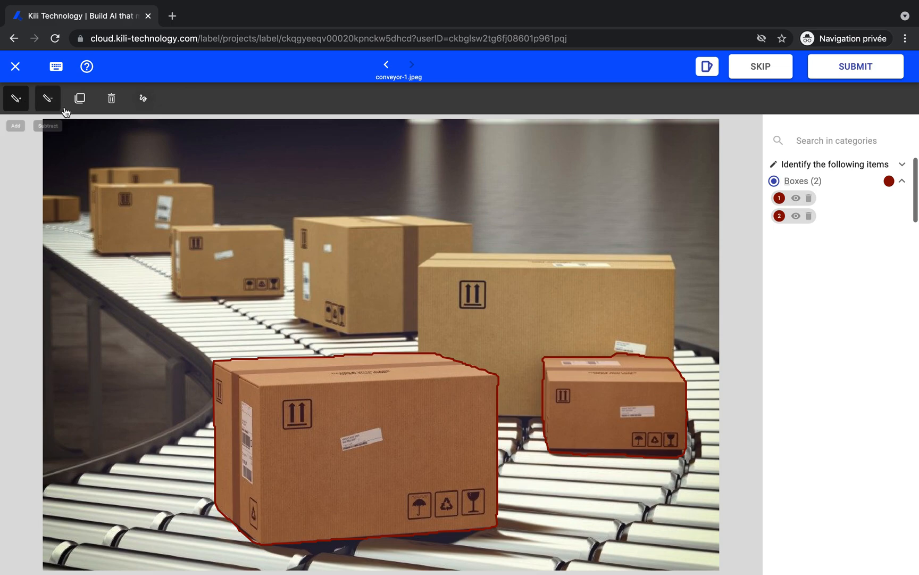
# Segment the wide box behind the small one as a Boxes object using interactive segmentation, including the area around its shipping label
pyautogui.click(143, 100)
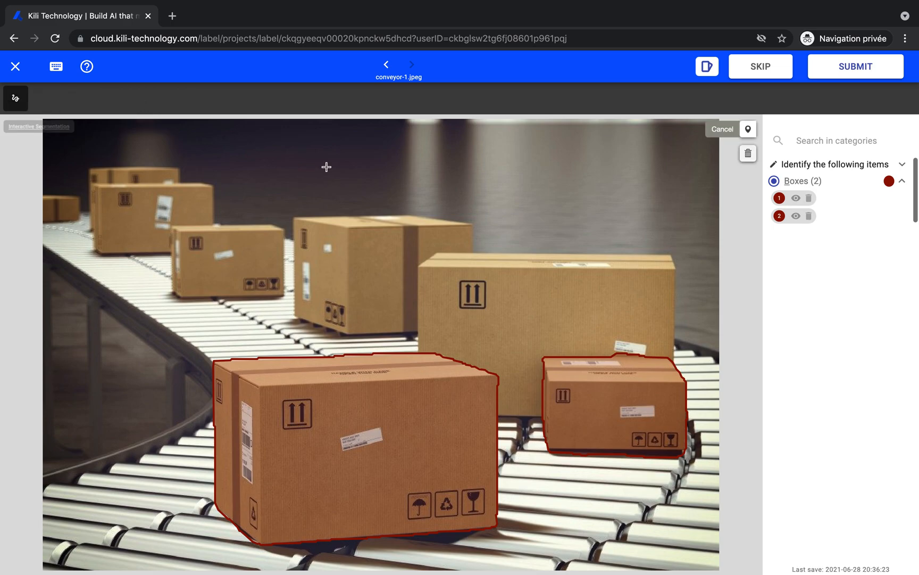
pyautogui.click(566, 293)
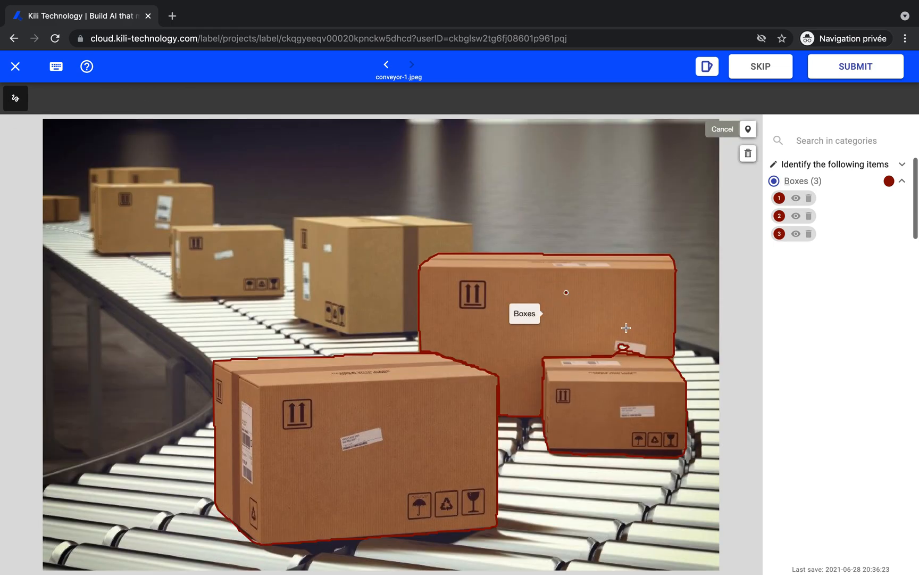
pyautogui.click(623, 345)
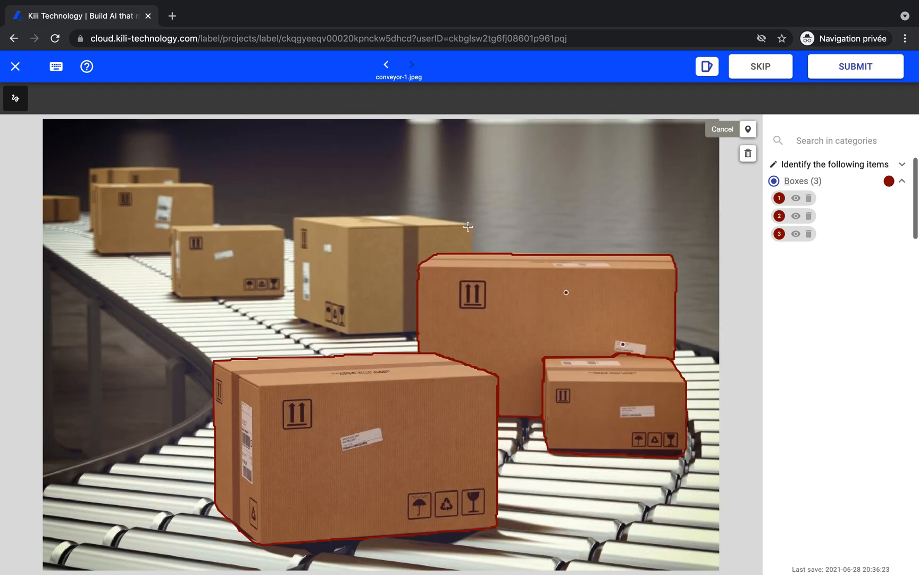
pyautogui.press('Return')
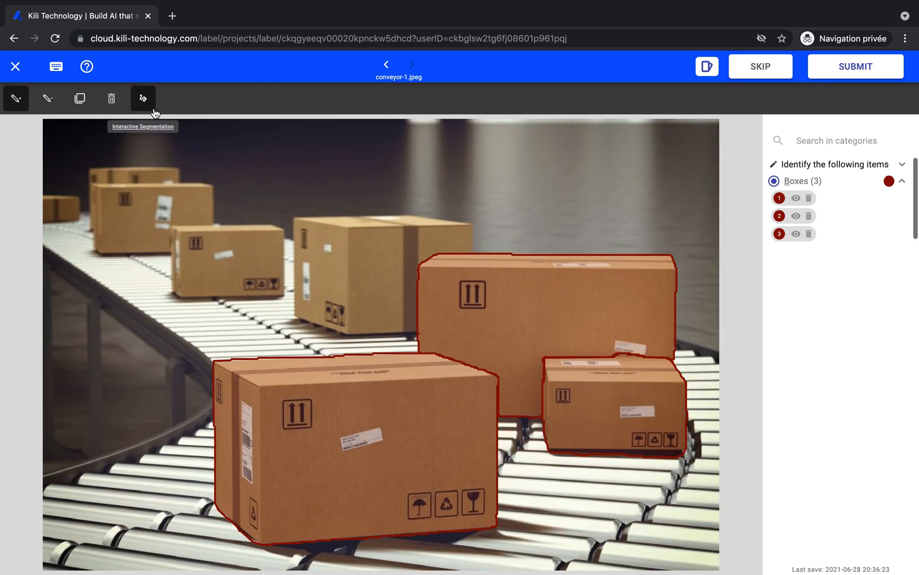
# Segment the taped box behind the wide one, including its far side, as another Boxes object using interactive segmentation
pyautogui.click(142, 98)
pyautogui.click(366, 252)
pyautogui.click(452, 232)
pyautogui.press('Return')
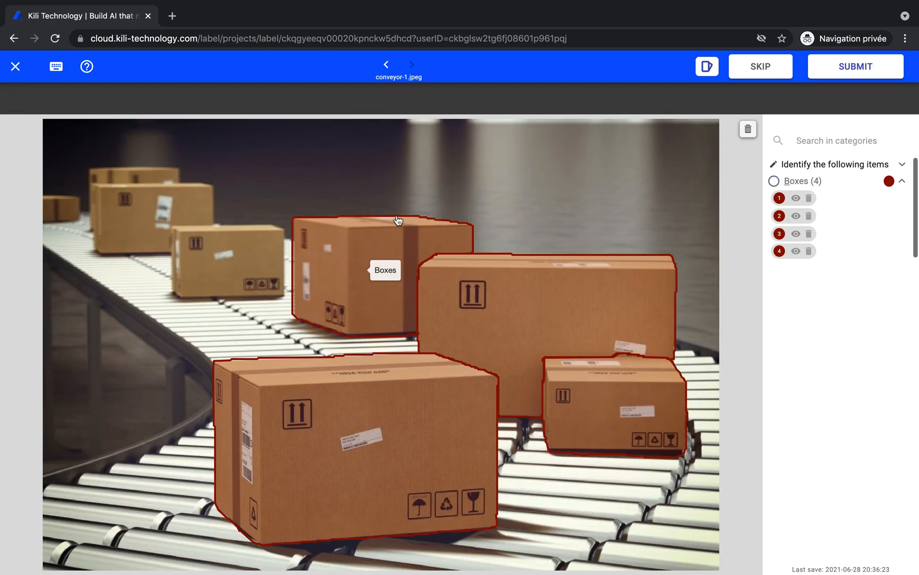
# Segment the small box beside the taped box, farther up the conveyor, as a Boxes object using interactive segmentation
pyautogui.click(142, 99)
pyautogui.click(244, 255)
pyautogui.press('Return')
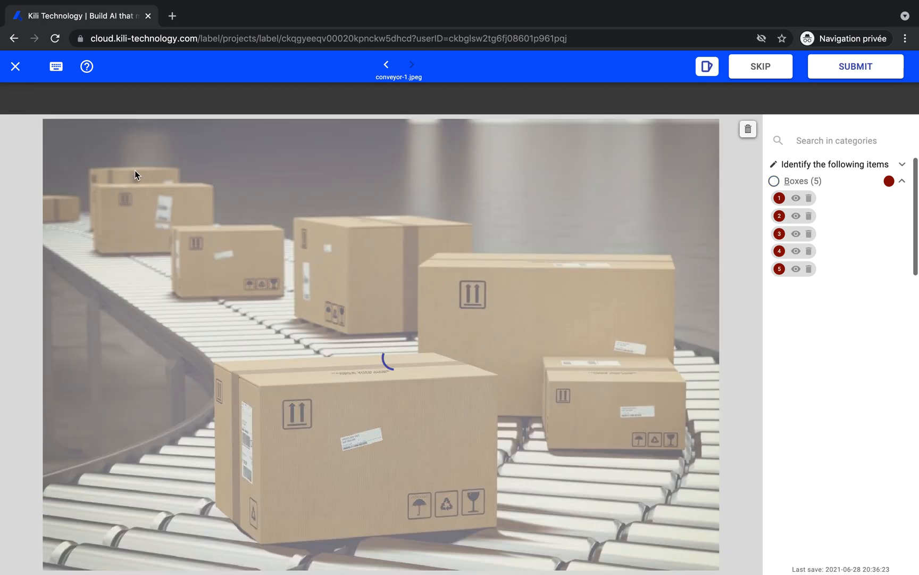
# Segment the labelled box behind that small one using interactive segmentation, and submit the conveyor-1.jpeg labels
pyautogui.click(141, 97)
pyautogui.click(138, 197)
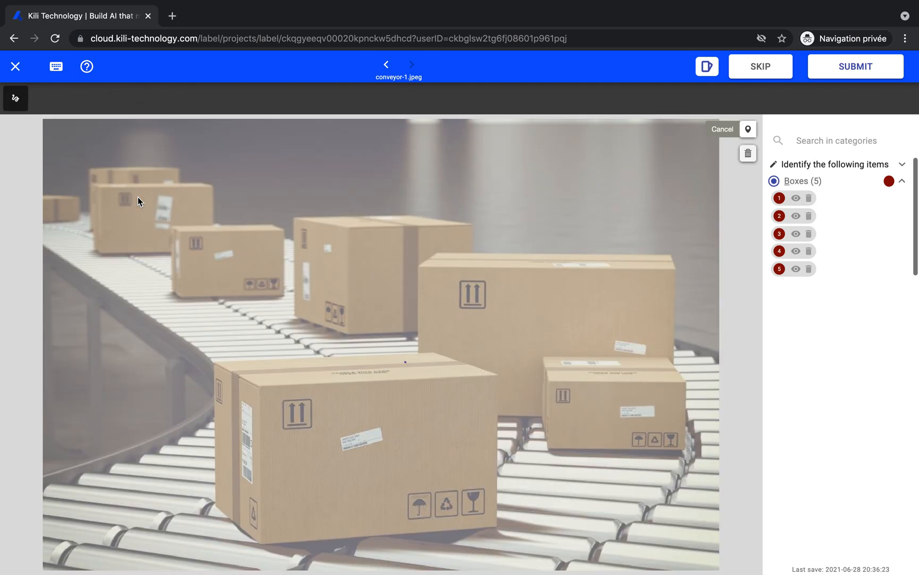
pyautogui.press('Return')
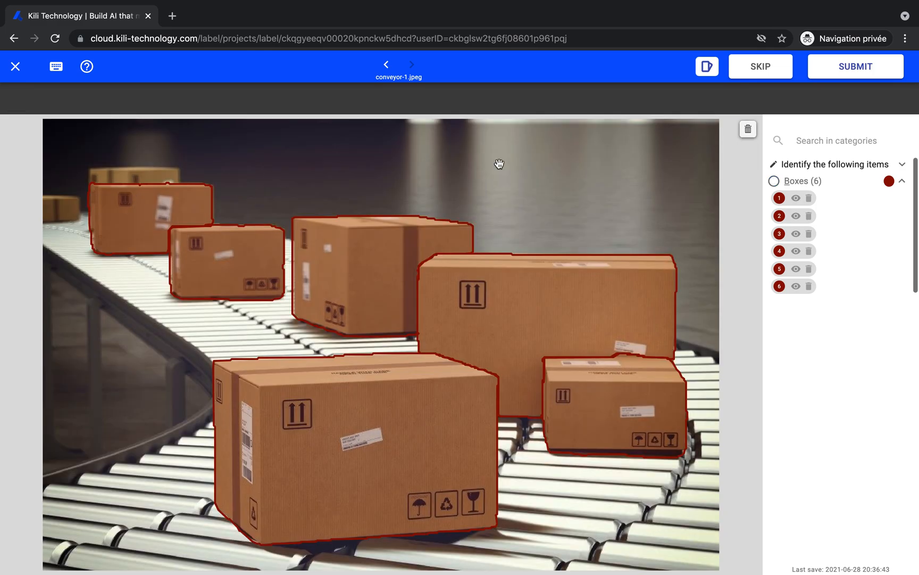
pyautogui.click(846, 76)
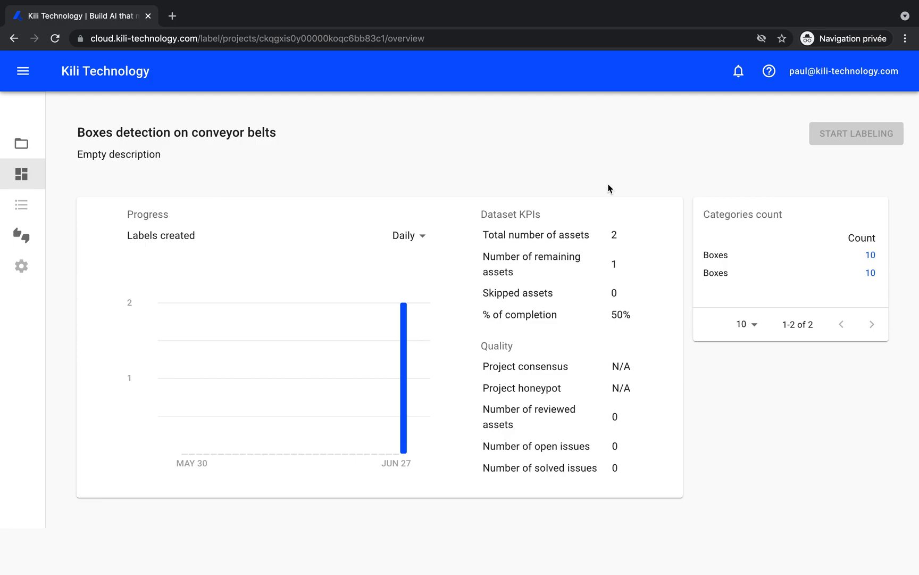
# Switch to the administrator's browser window and start reviewing the project's labels from the list of labelers
pyautogui.hotkey('ctrl', 'Left')
pyautogui.hotkey('ctrl', 'Right')
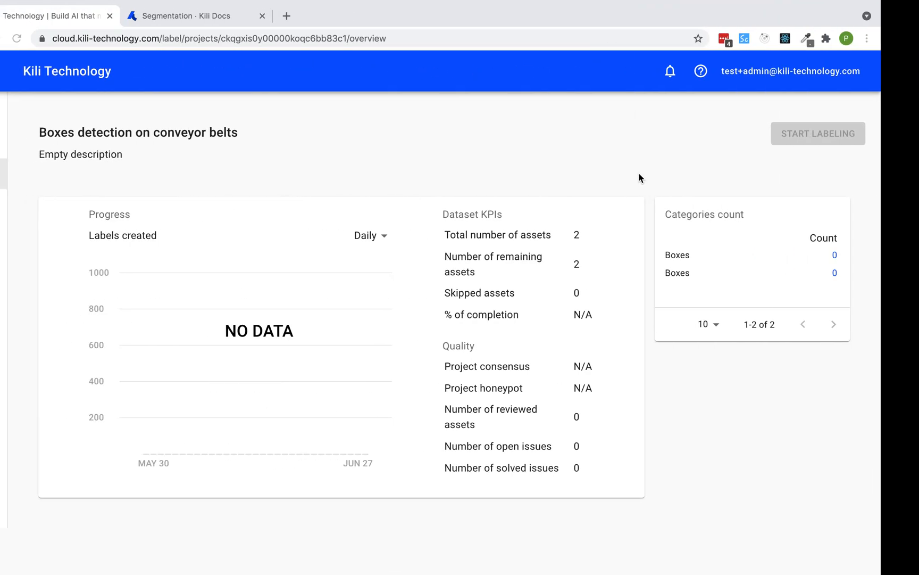
pyautogui.click(21, 230)
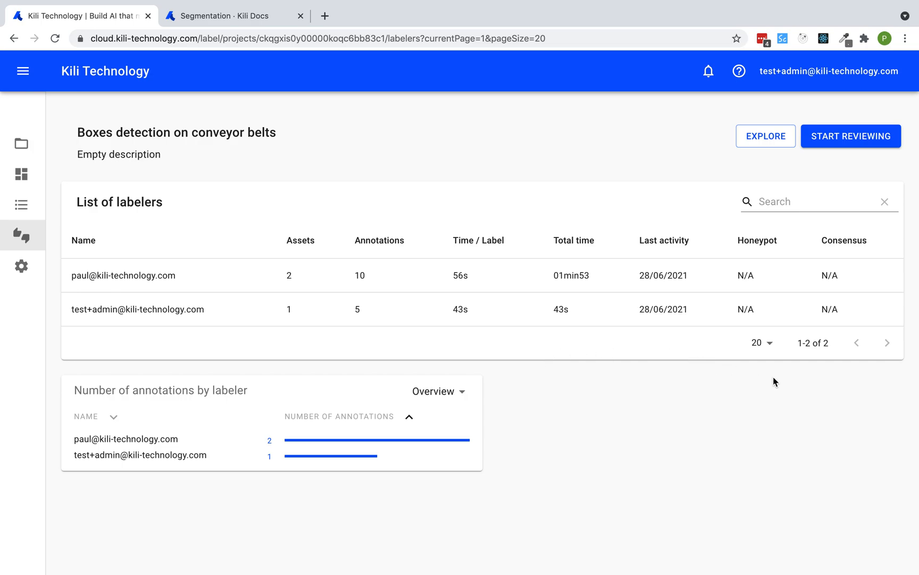
pyautogui.click(841, 138)
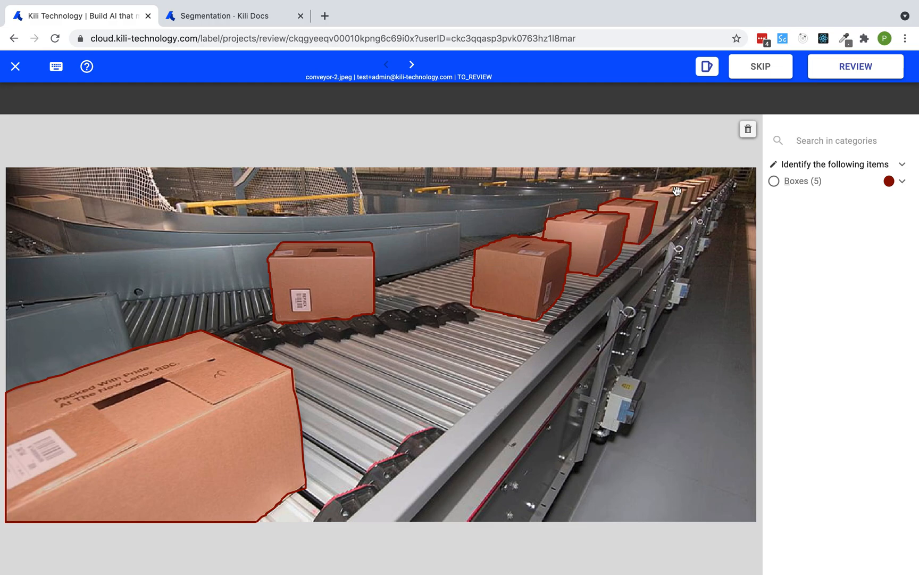
# Outline the first unlabelled box in the receding row of conveyor-2.jpeg as a Boxes polygon, and submit the image's review
pyautogui.scroll(2, 683, 184)
pyautogui.scroll(2, 683, 183)
pyautogui.click(774, 181)
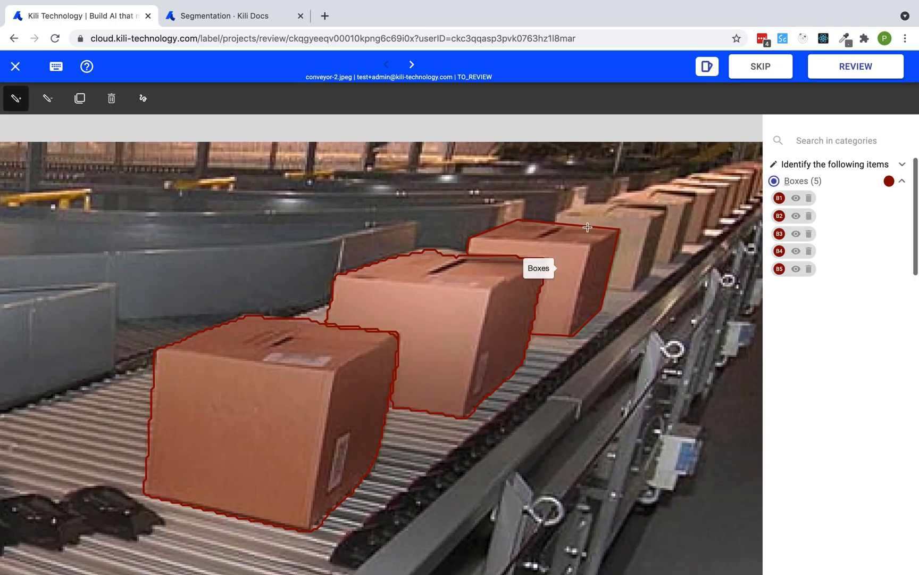
pyautogui.click(555, 224)
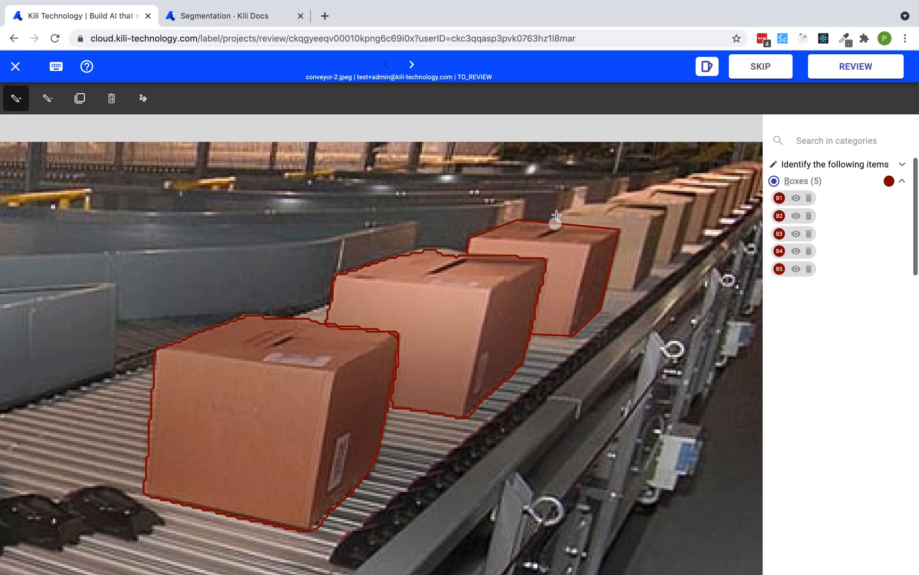
pyautogui.click(587, 203)
pyautogui.click(665, 205)
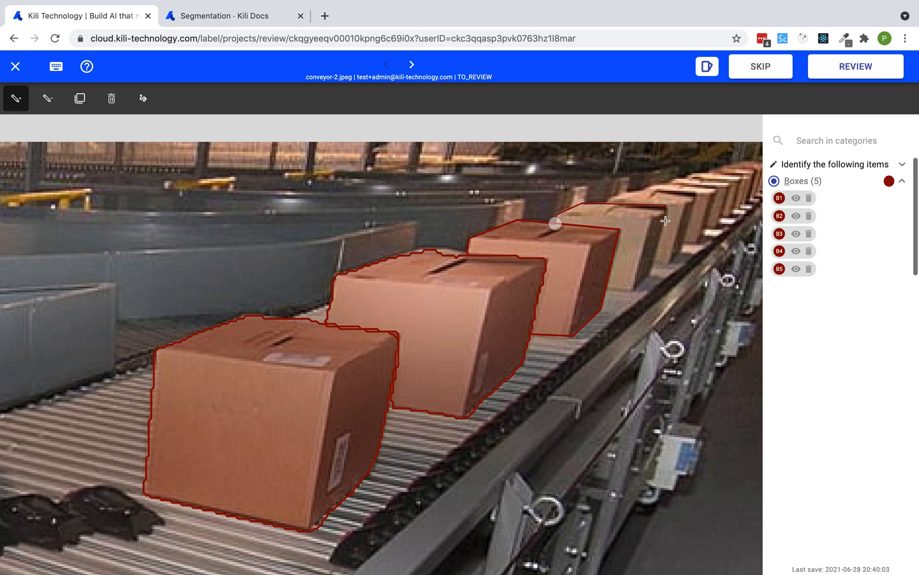
pyautogui.click(652, 276)
pyautogui.click(636, 292)
pyautogui.click(608, 290)
pyautogui.click(555, 224)
pyautogui.scroll(-3, 528, 297)
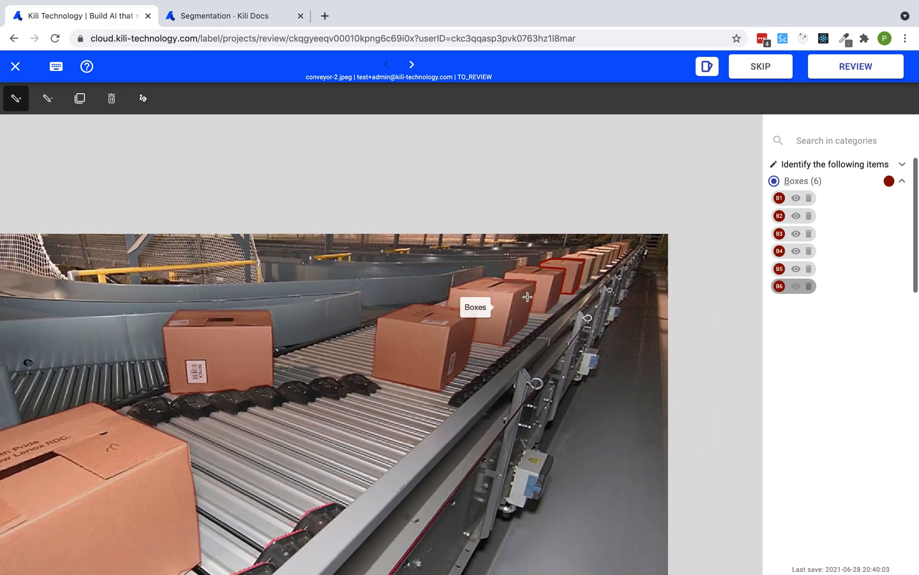
pyautogui.press('Escape')
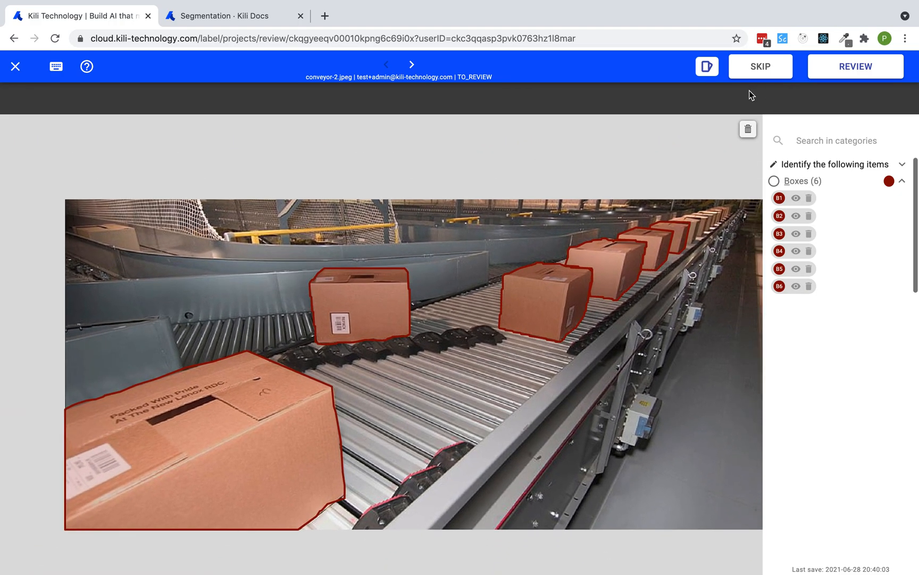
pyautogui.click(841, 78)
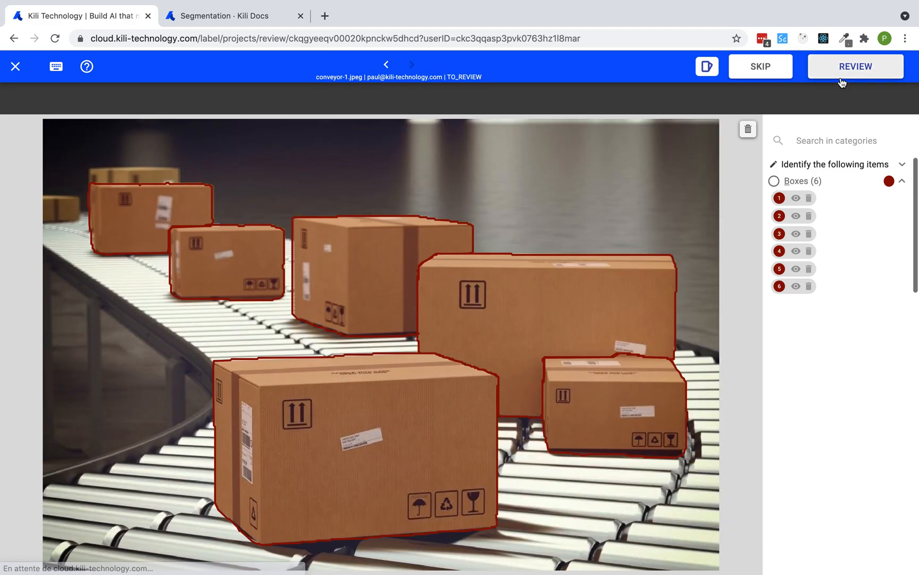
# Add an issue to conveyor-1.jpeg with the comment "they are missing boxes at the end of the belt"
pyautogui.moveTo(670, 199); pyautogui.dragTo(658, 172)
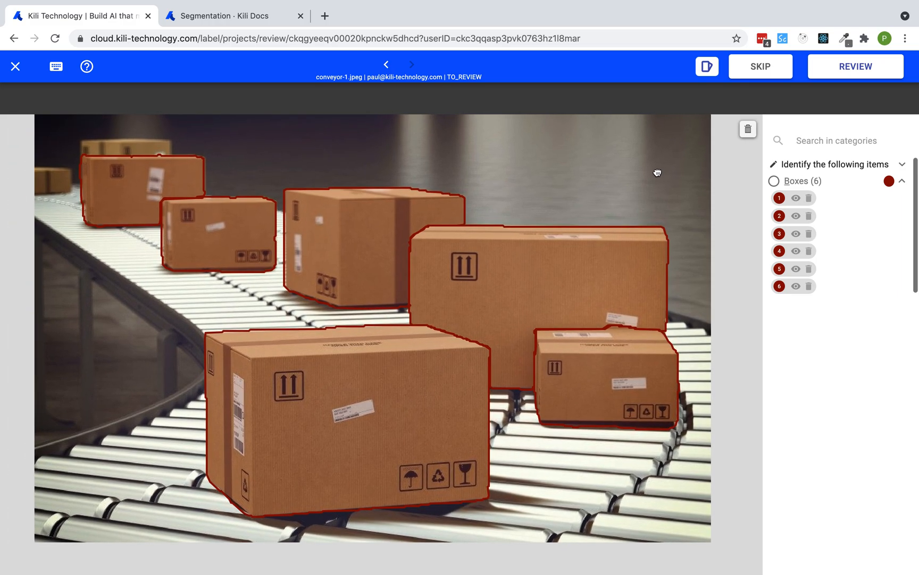
pyautogui.click(708, 67)
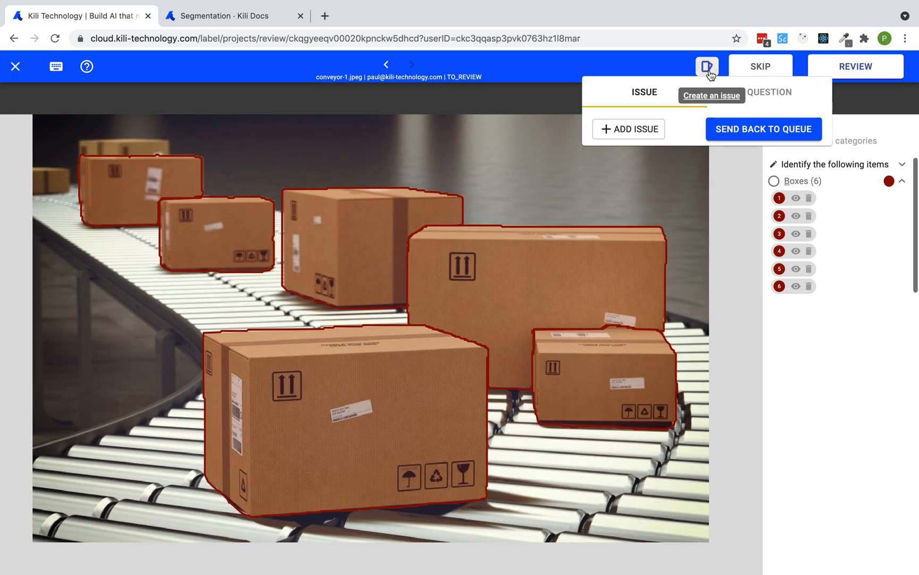
pyautogui.click(647, 137)
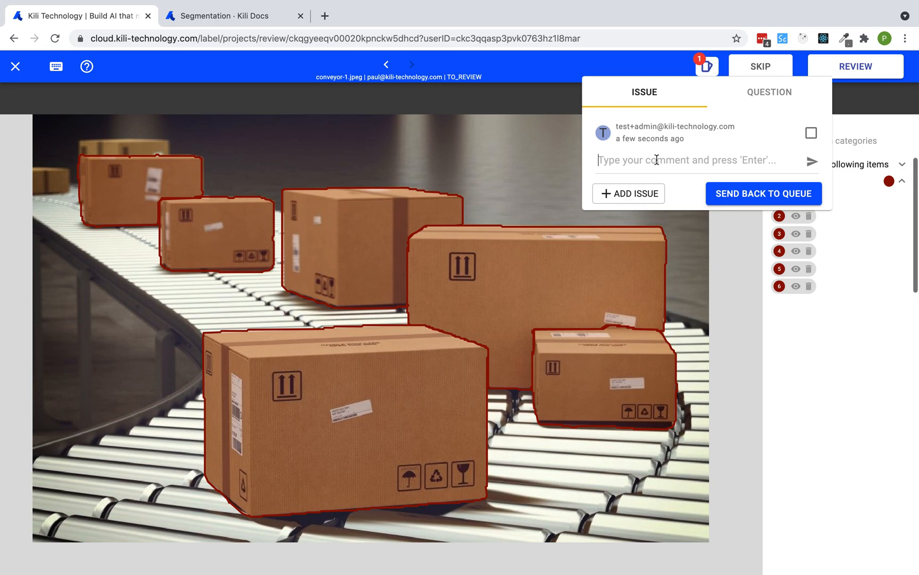
pyautogui.click(657, 160)
pyautogui.write('they a')
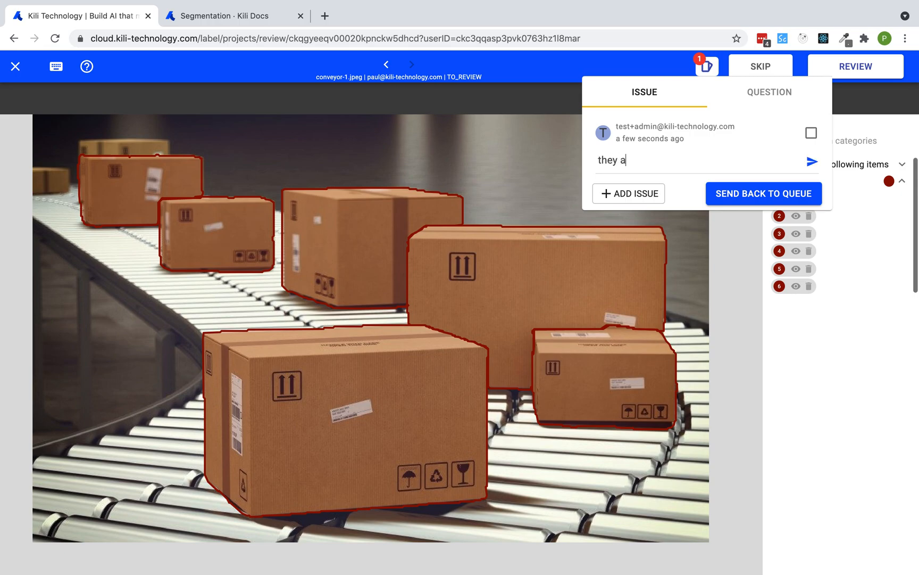
pyautogui.write('re missing bo')
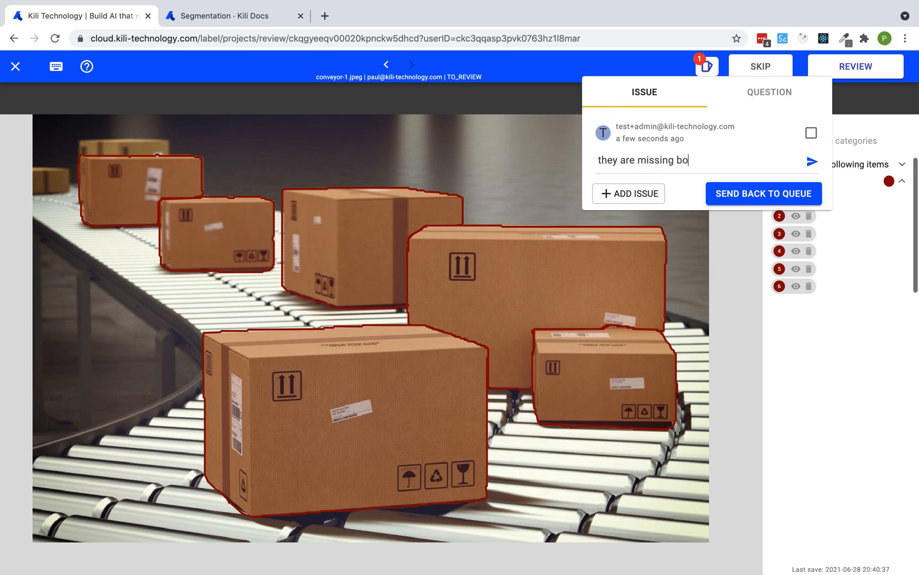
pyautogui.write('xes at the end og th')
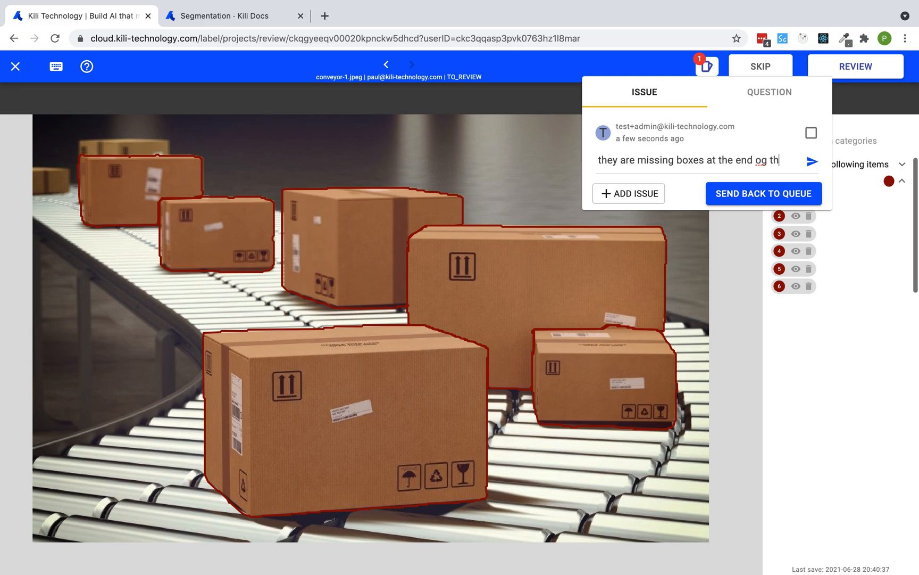
pyautogui.write('e belt')
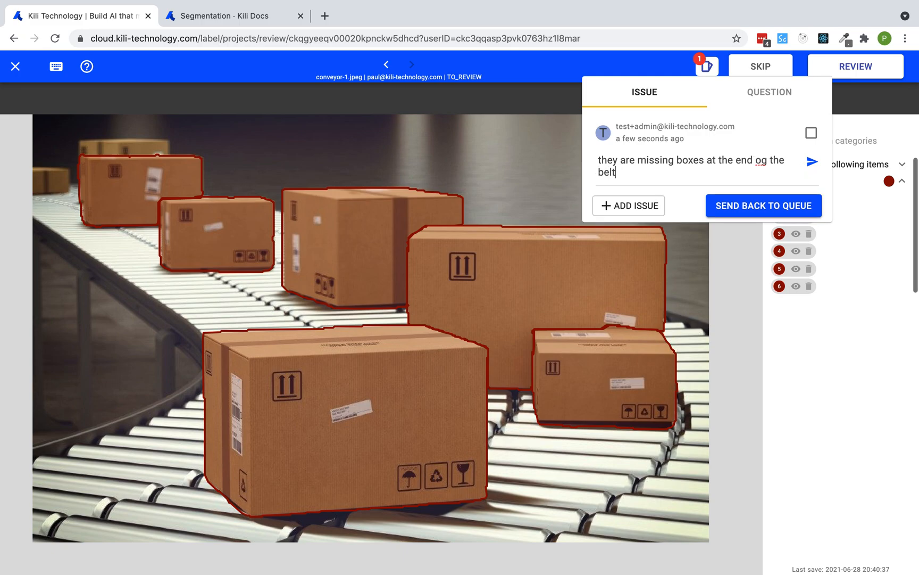
pyautogui.click(765, 160)
pyautogui.press('BackSpace')
pyautogui.write('f')
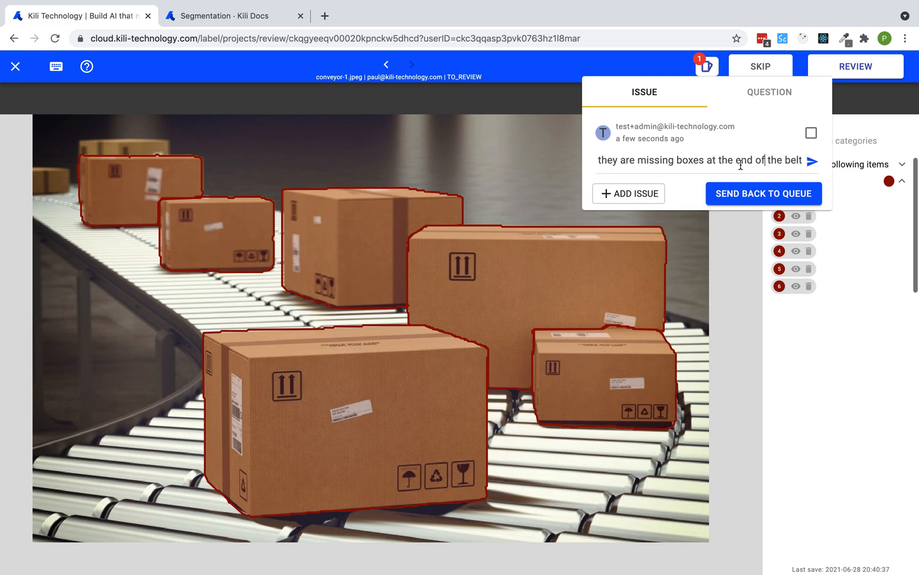
pyautogui.press('Return')
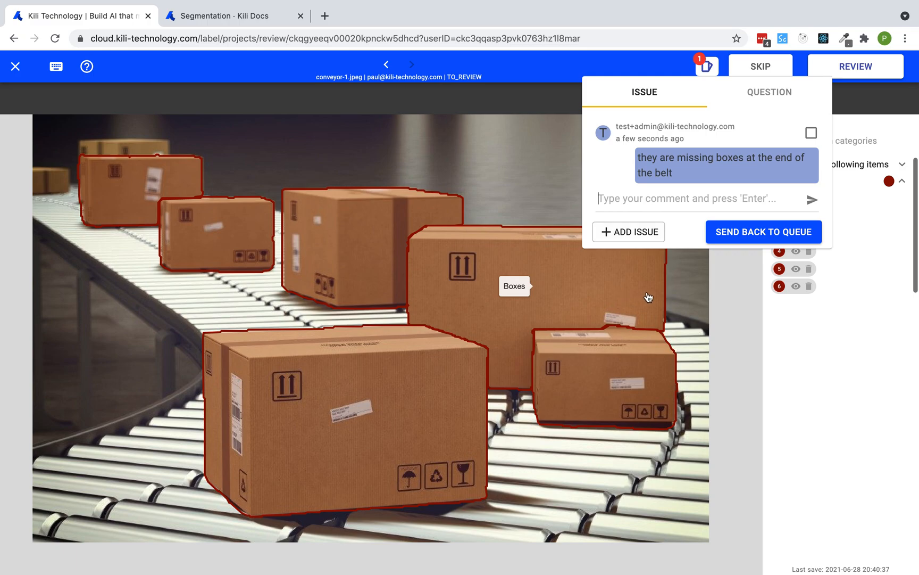
pyautogui.click(716, 296)
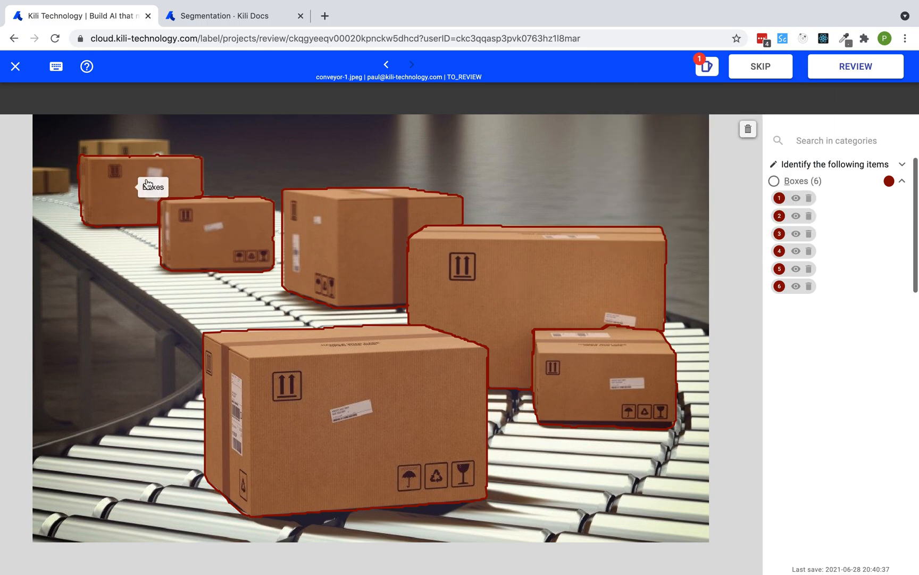
# Create an issue on the farthest labelled box, commenting "The border are not reaching the quality level expected"
pyautogui.click(167, 170)
pyautogui.rightClick(166, 167)
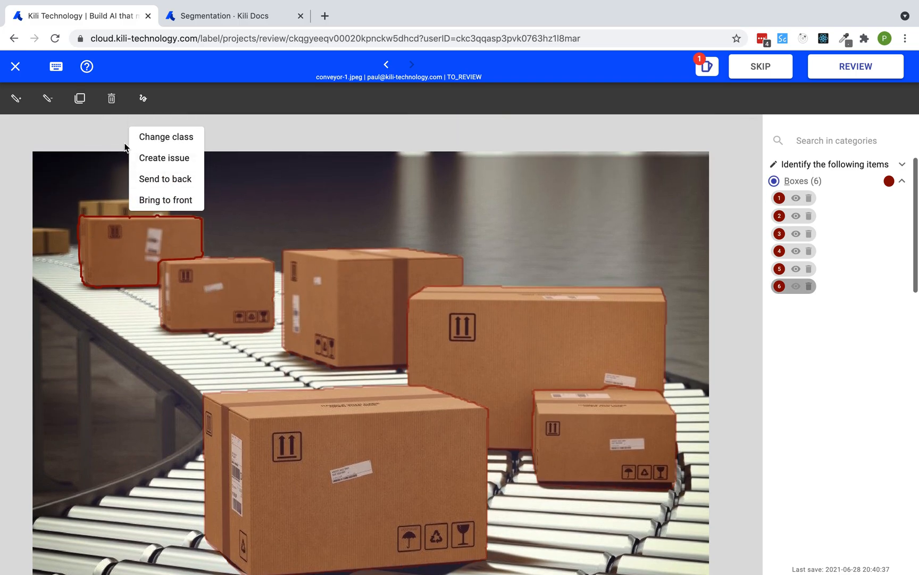
pyautogui.click(187, 157)
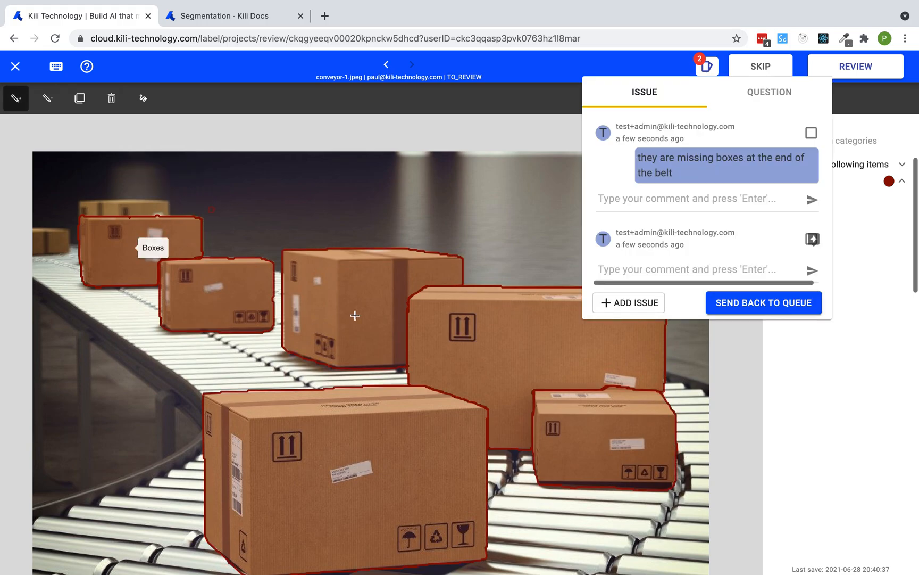
pyautogui.click(620, 269)
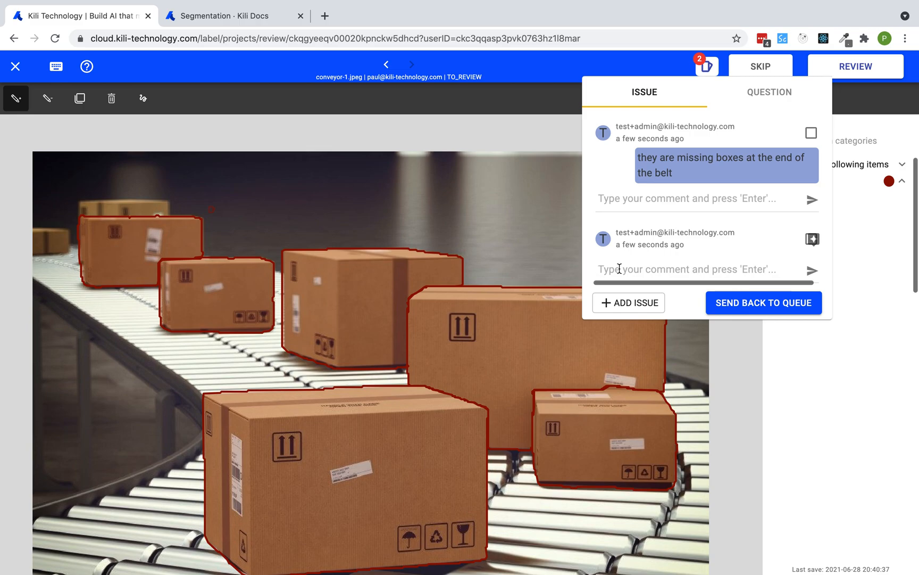
pyautogui.write('The border are not rea')
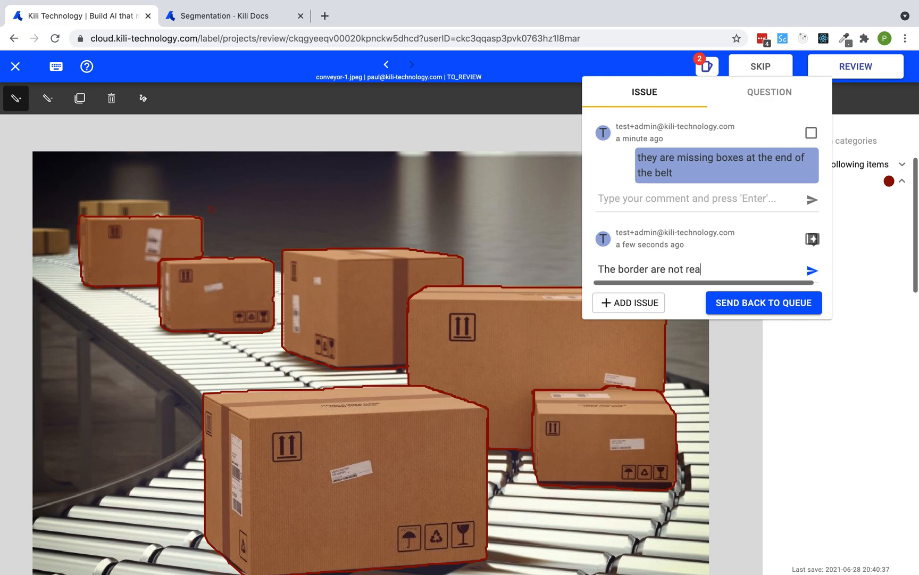
pyautogui.write('ching the qualit')
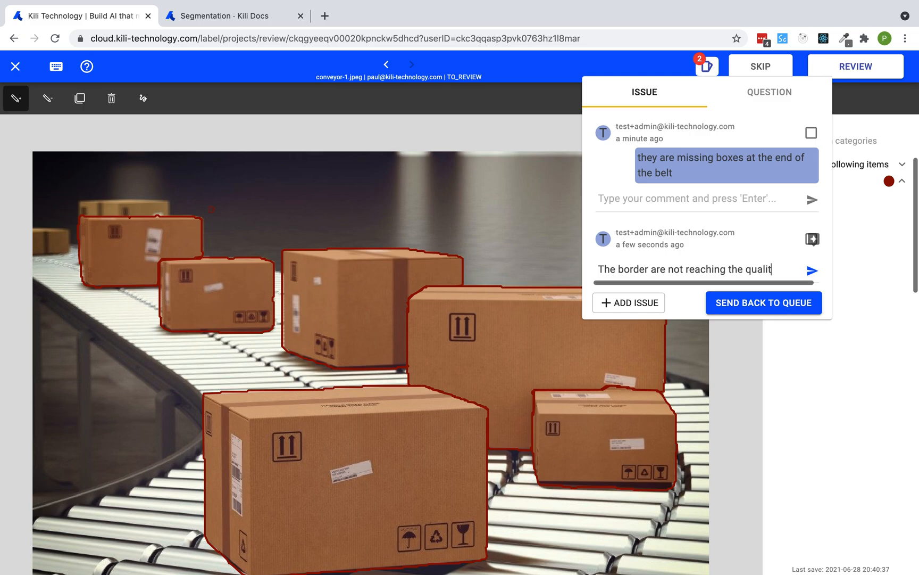
pyautogui.write('y level expected')
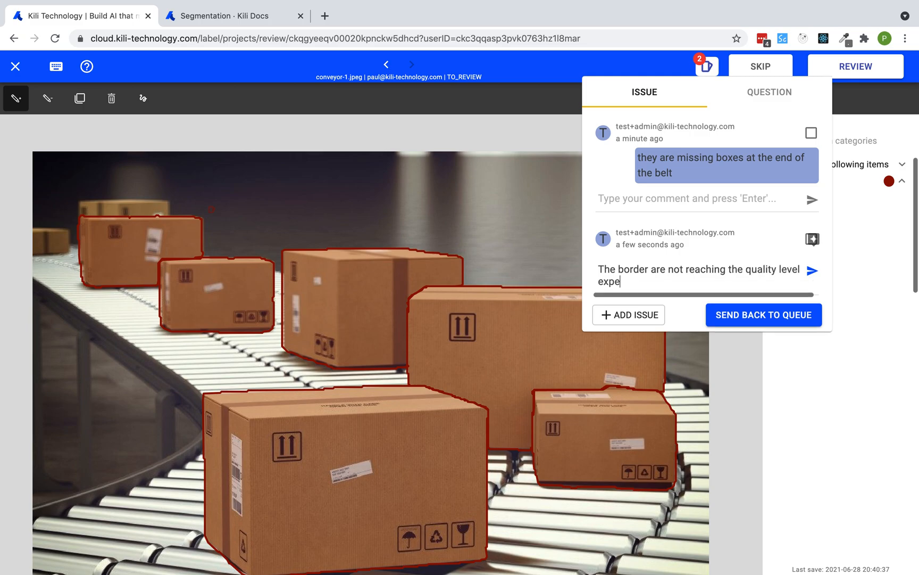
pyautogui.press('Return')
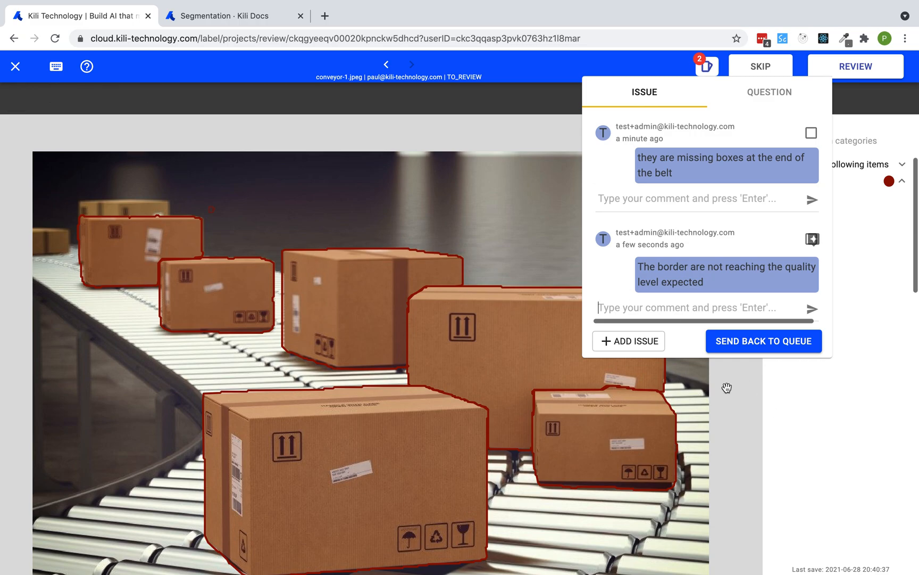
# Reopen the issues on conveyor-1.jpeg and send the image back to the labeling queue
pyautogui.click(726, 388)
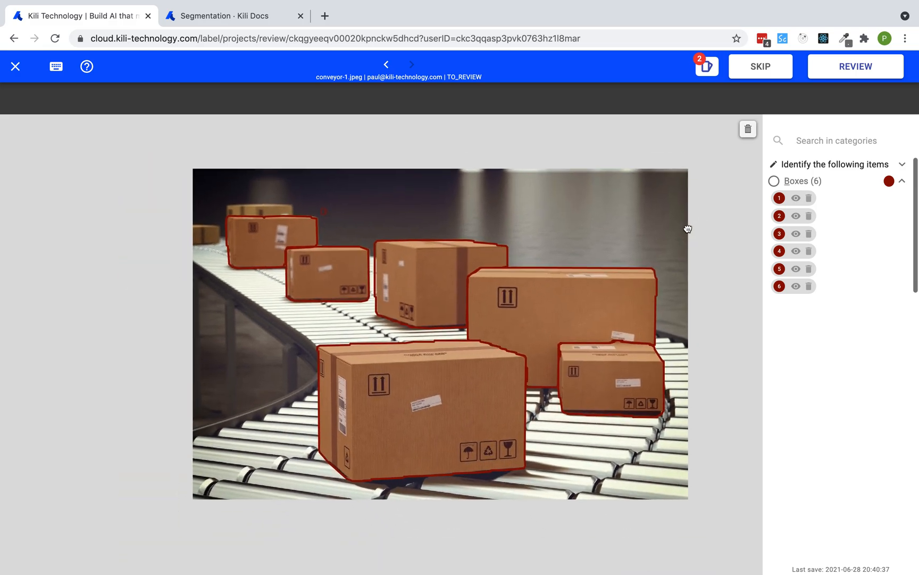
pyautogui.click(709, 80)
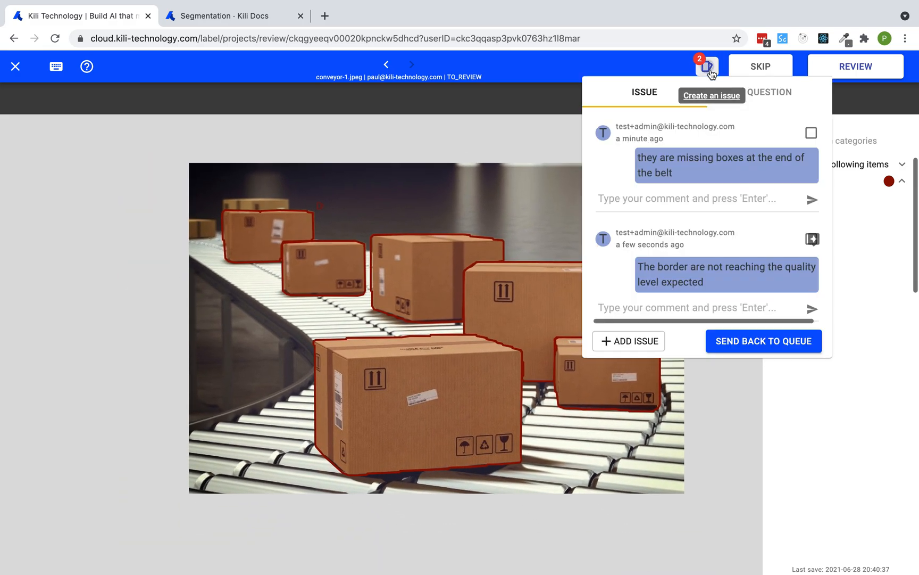
pyautogui.click(747, 336)
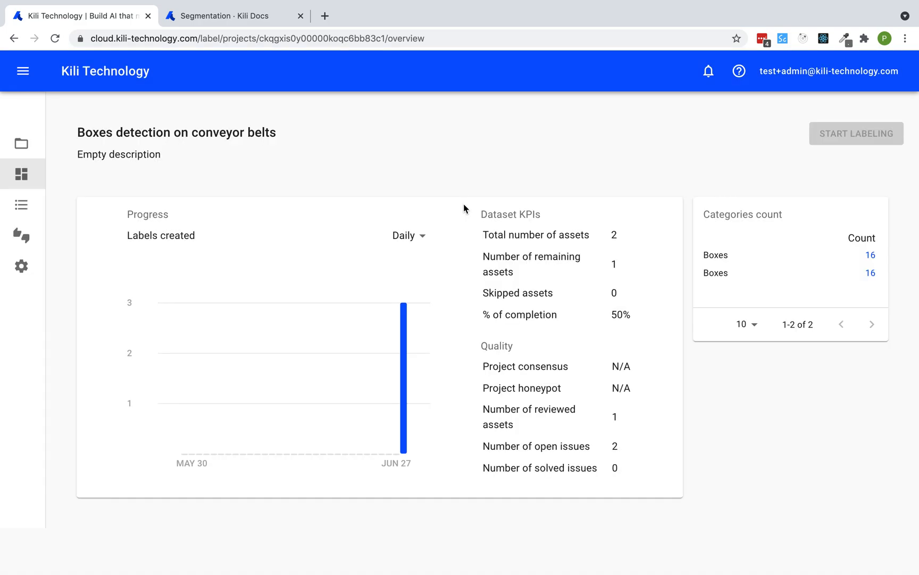
# Switch to the labeler's browser window, start labeling, and reply "Ok thank you" to the issue about missing boxes
pyautogui.press('super+grave')
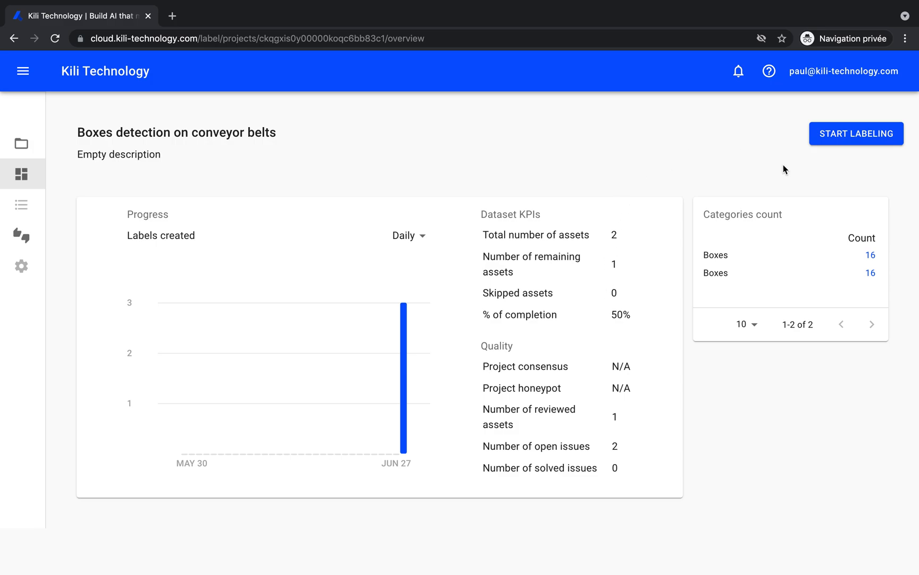
pyautogui.click(840, 136)
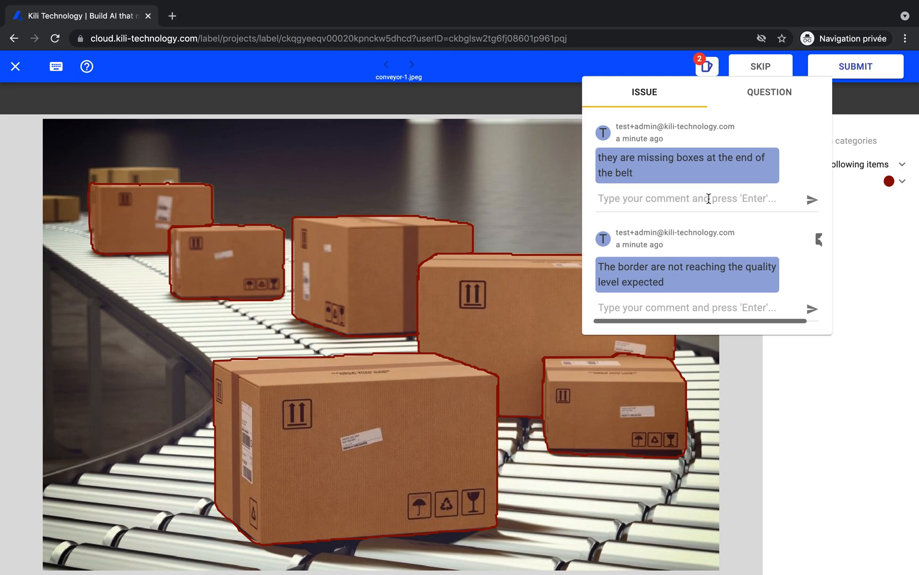
pyautogui.write('O')
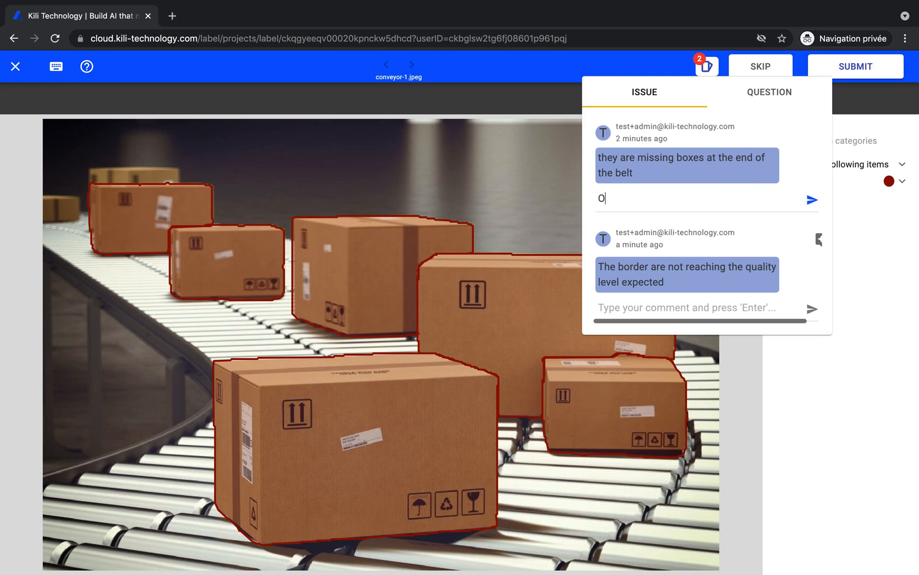
pyautogui.write('k thank you')
pyautogui.press('Return')
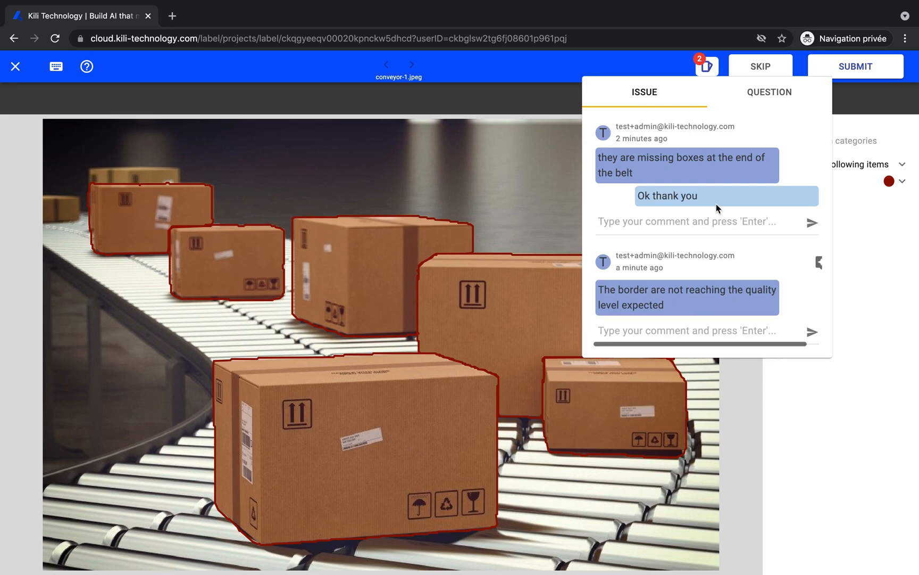
pyautogui.hscroll(1, 766, 226)
pyautogui.hscroll(-1, 735, 179)
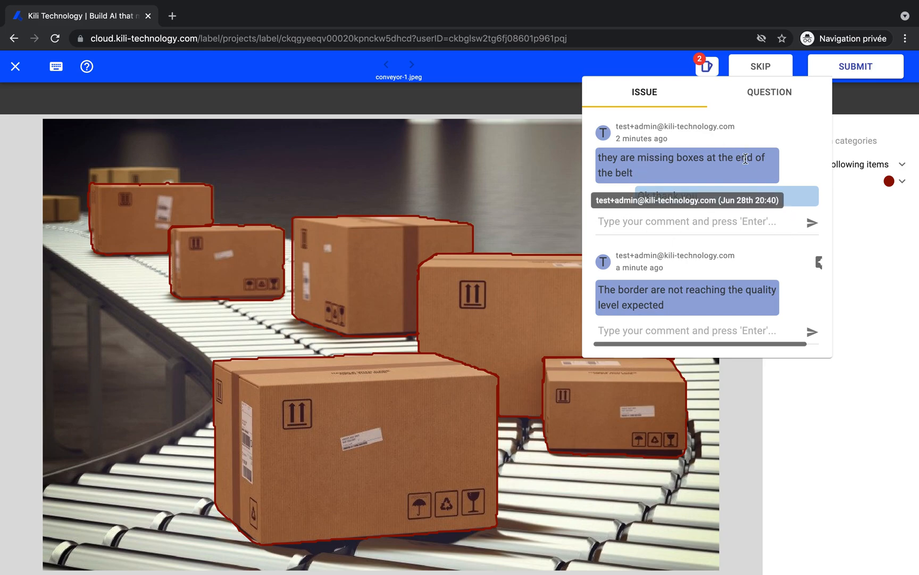
pyautogui.click(802, 418)
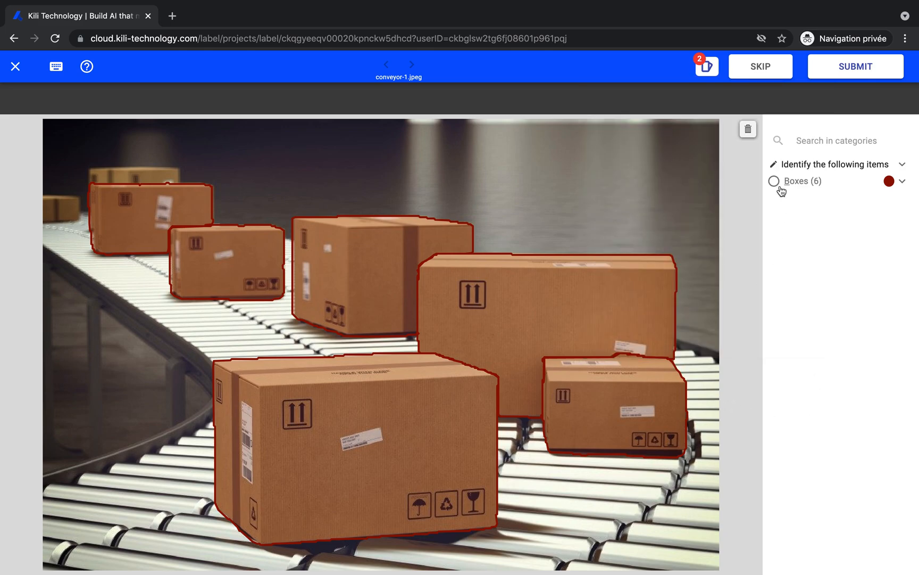
# Locate the box flagged in the border-quality issue and extend its segmentation to the box's actual top and right edges
pyautogui.click(707, 66)
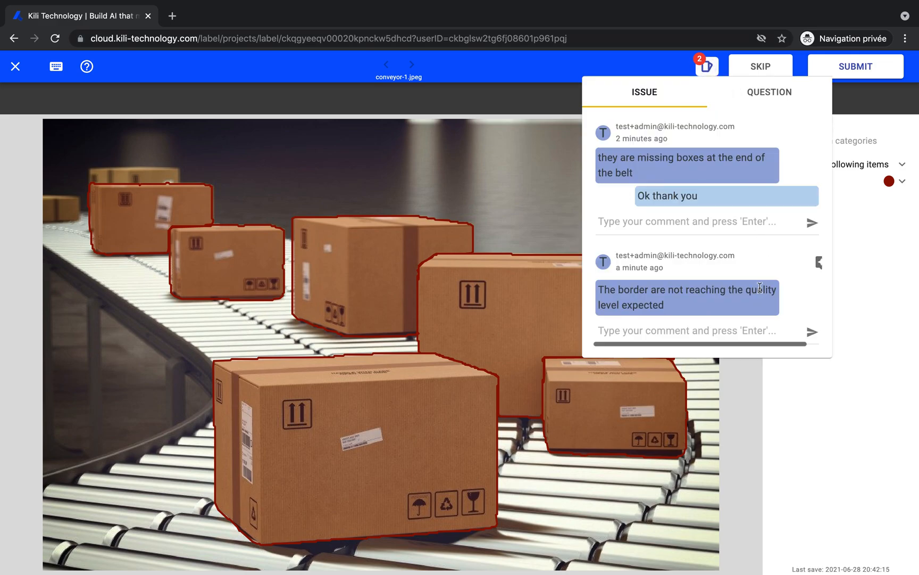
pyautogui.hscroll(1, 782, 282)
pyautogui.click(805, 263)
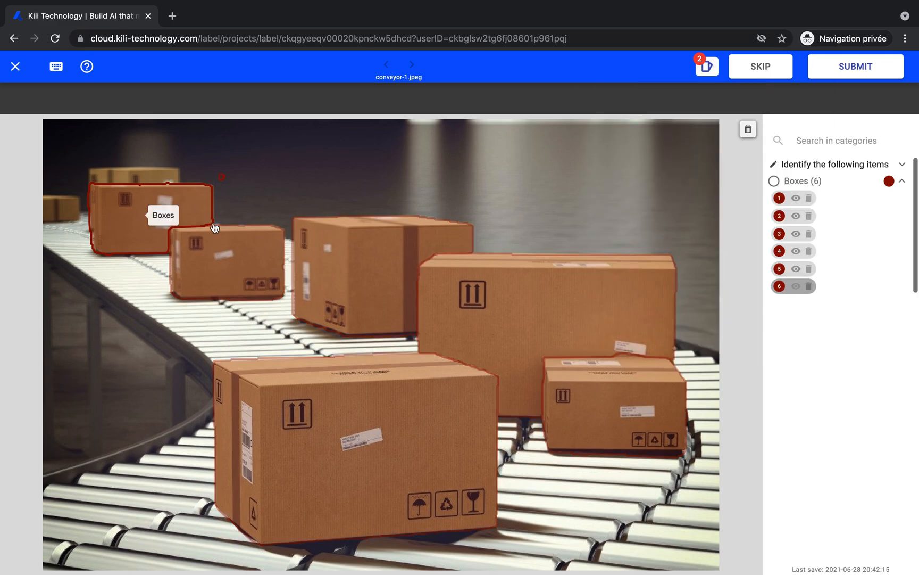
pyautogui.scroll(5, 151, 172)
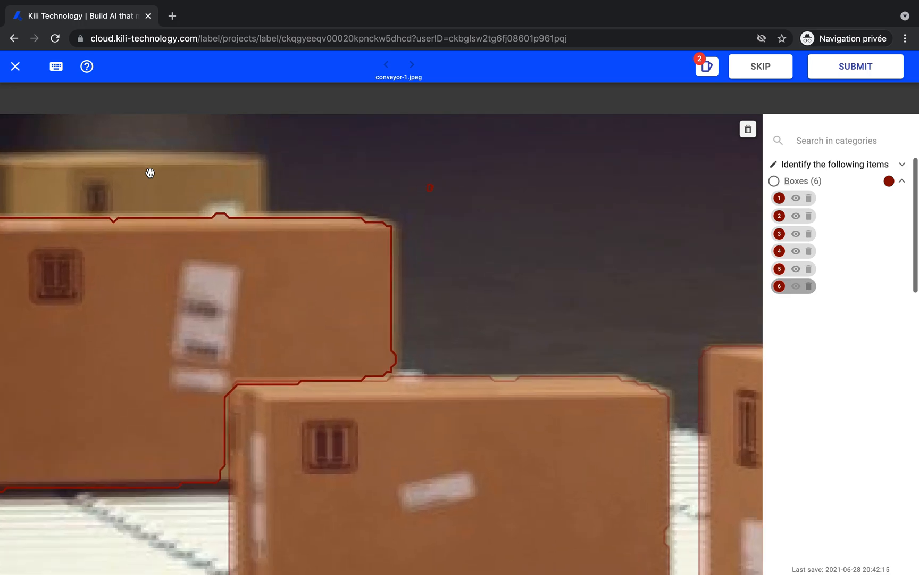
pyautogui.moveTo(122, 261); pyautogui.dragTo(269, 265)
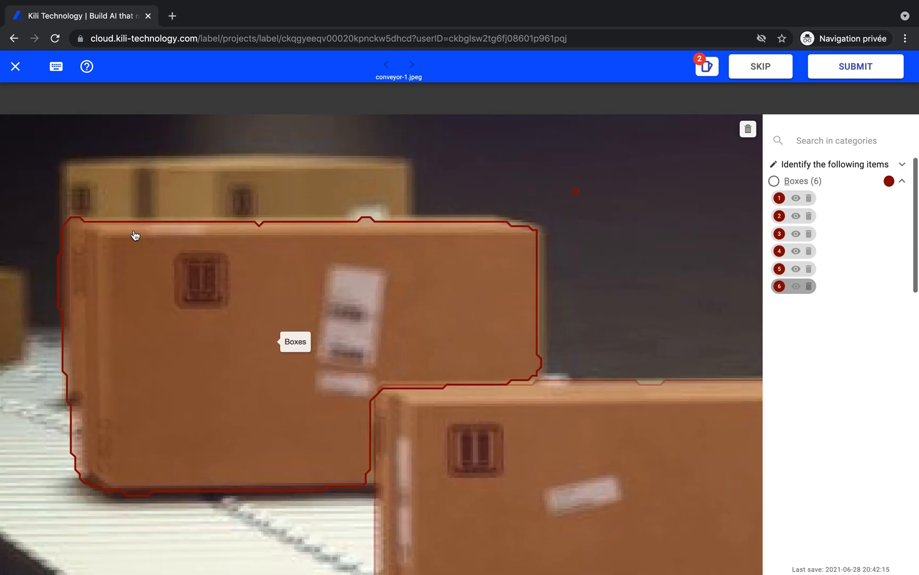
pyautogui.click(437, 286)
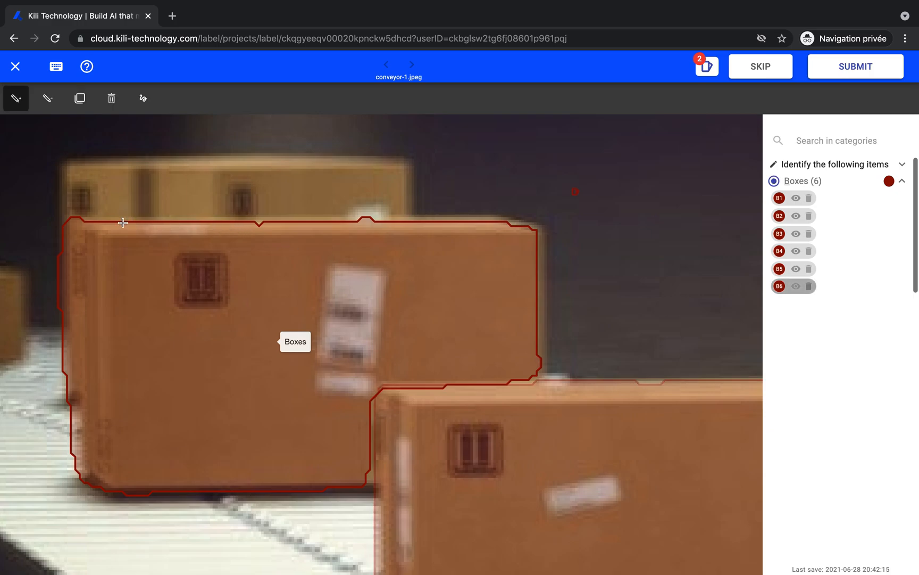
pyautogui.moveTo(77, 217)
pyautogui.mouseDown()
pyautogui.moveTo(502, 212)
pyautogui.moveTo(546, 233)
pyautogui.moveTo(549, 376)
pyautogui.moveTo(367, 387)
pyautogui.moveTo(92, 305)
pyautogui.moveTo(77, 217)
pyautogui.mouseUp()
pyautogui.press('Escape')
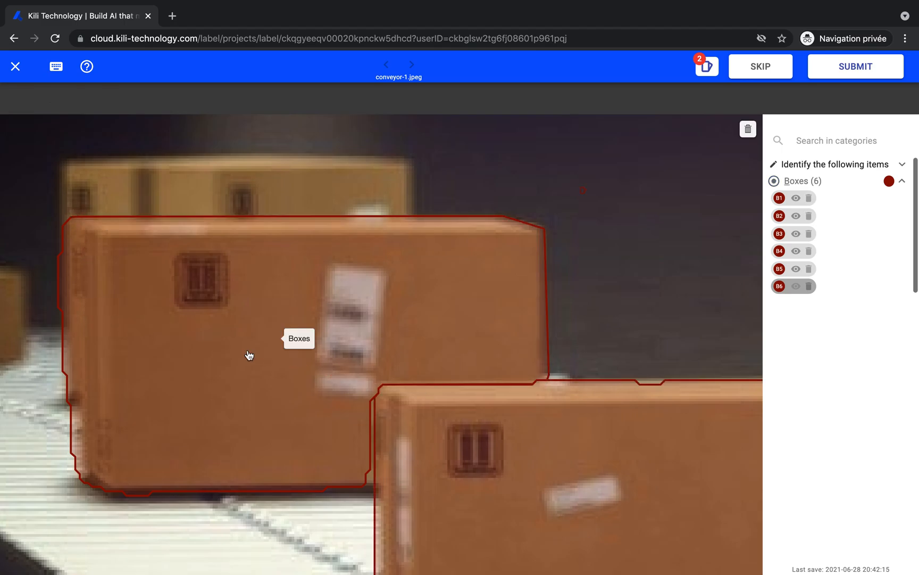
# Check the corrected outlines across the whole conveyor-1.jpeg image and submit its labels
pyautogui.scroll(-2, 247, 354)
pyautogui.scroll(-2, 247, 354)
pyautogui.moveTo(575, 273); pyautogui.dragTo(445, 201)
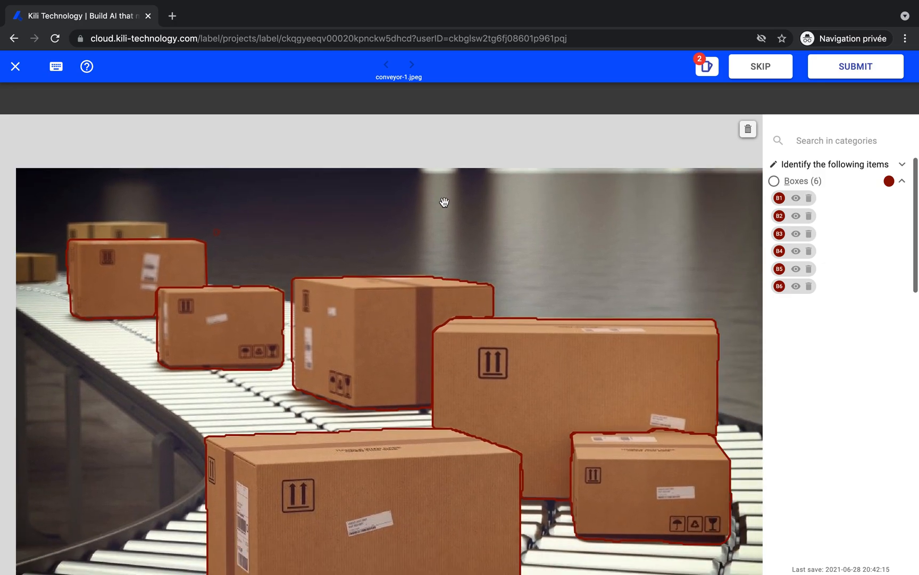
pyautogui.scroll(-2, 542, 231)
pyautogui.moveTo(542, 232); pyautogui.dragTo(516, 222)
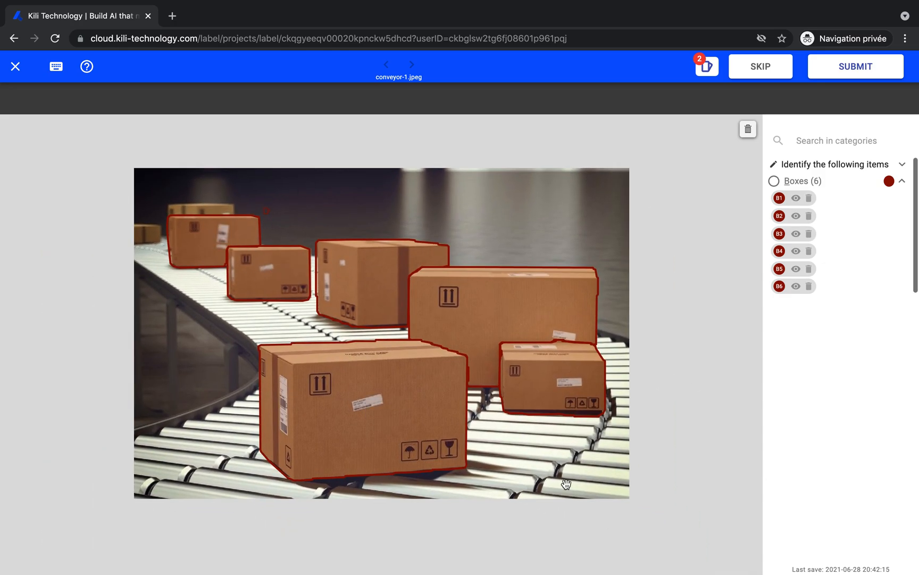
pyautogui.click(844, 74)
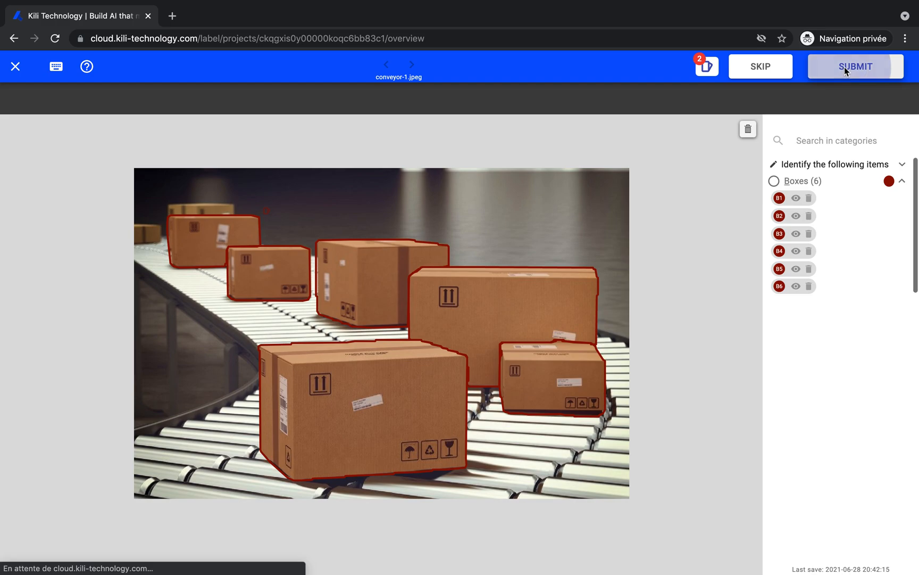
# Switch to the administrator's browser window and filter the project's dataset to assets with a consensus from 0 to 76%
pyautogui.hotkey('ctrl', 'Left')
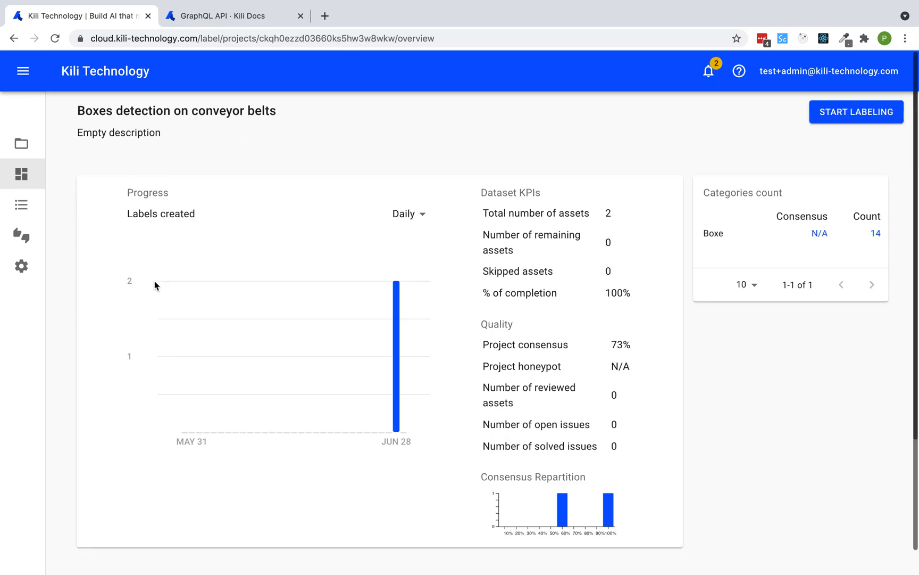
pyautogui.click(29, 213)
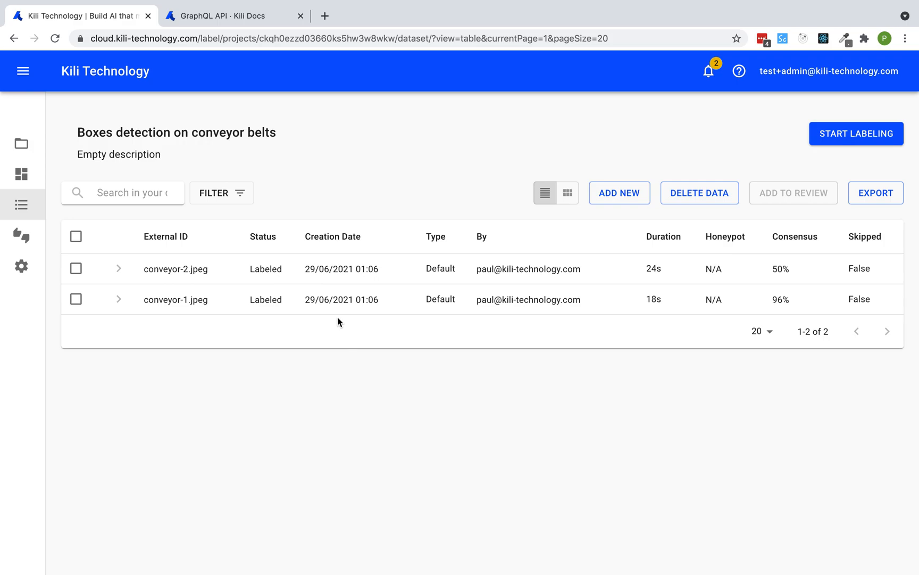
pyautogui.click(238, 198)
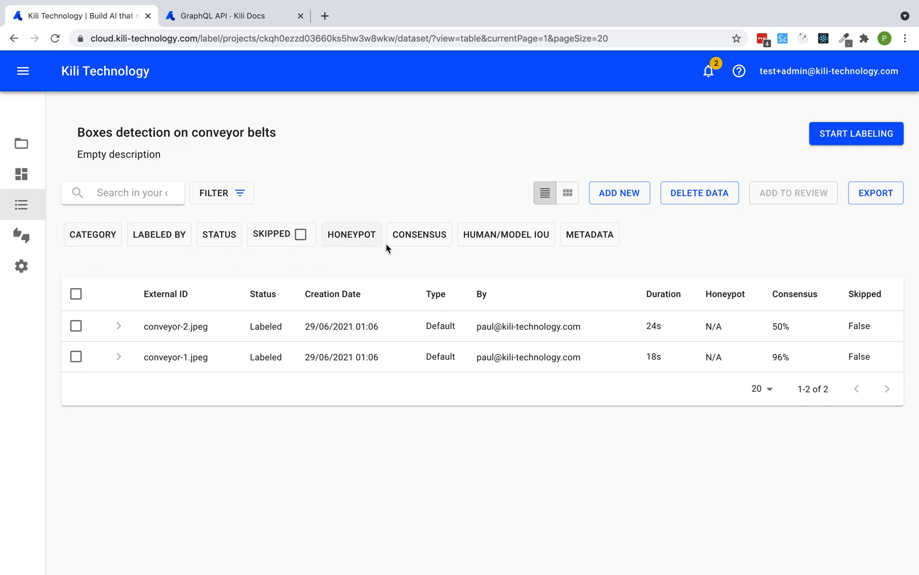
pyautogui.click(349, 237)
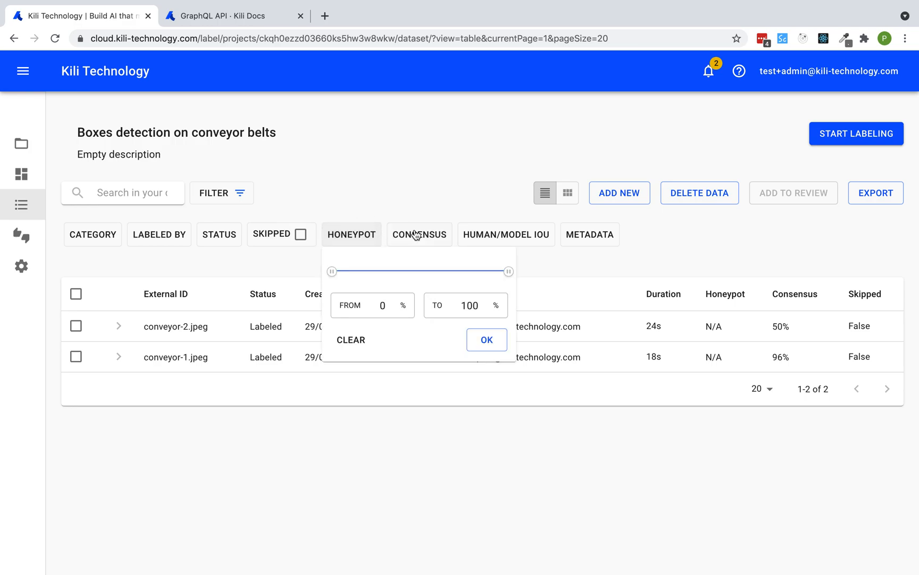
pyautogui.click(416, 236)
pyautogui.moveTo(571, 275); pyautogui.dragTo(532, 281)
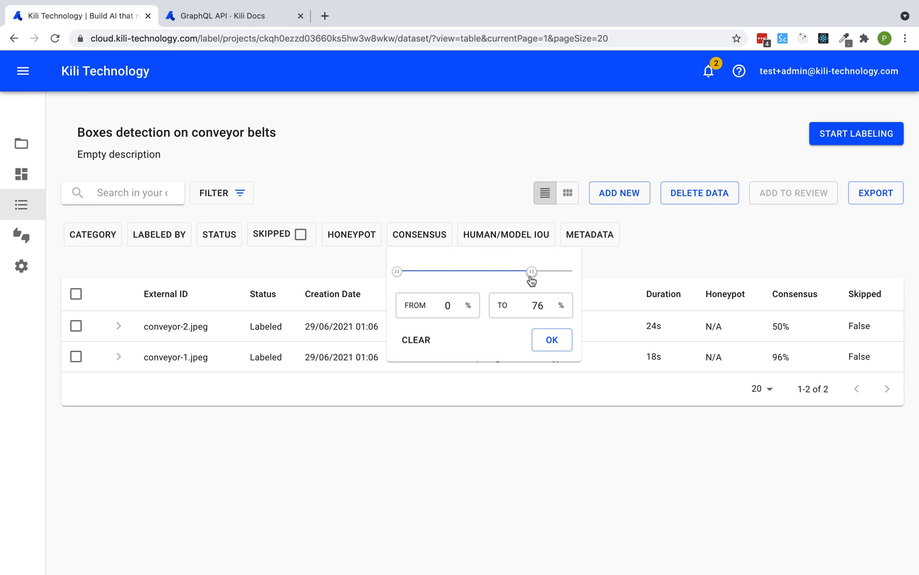
pyautogui.click(558, 342)
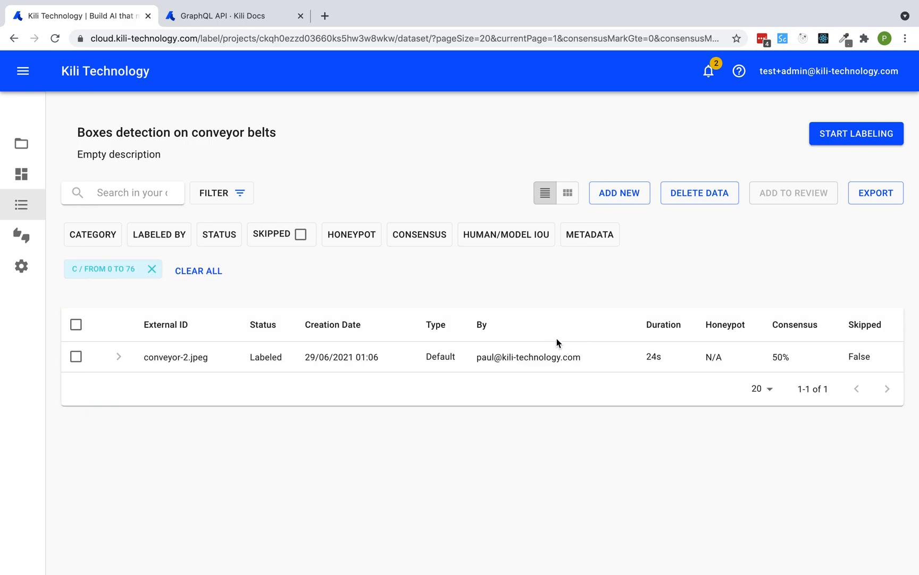
# Examine the Human/Model IOU range filter without applying it, and preview the filtered dataset as a thumbnail grid before returning to the table view
pyautogui.click(535, 242)
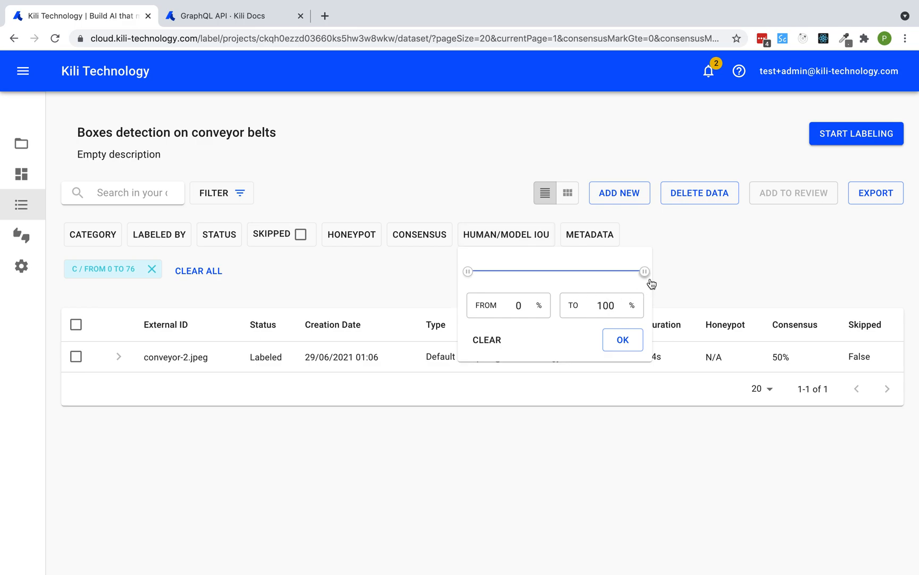
pyautogui.moveTo(647, 277); pyautogui.dragTo(555, 278)
pyautogui.click(719, 267)
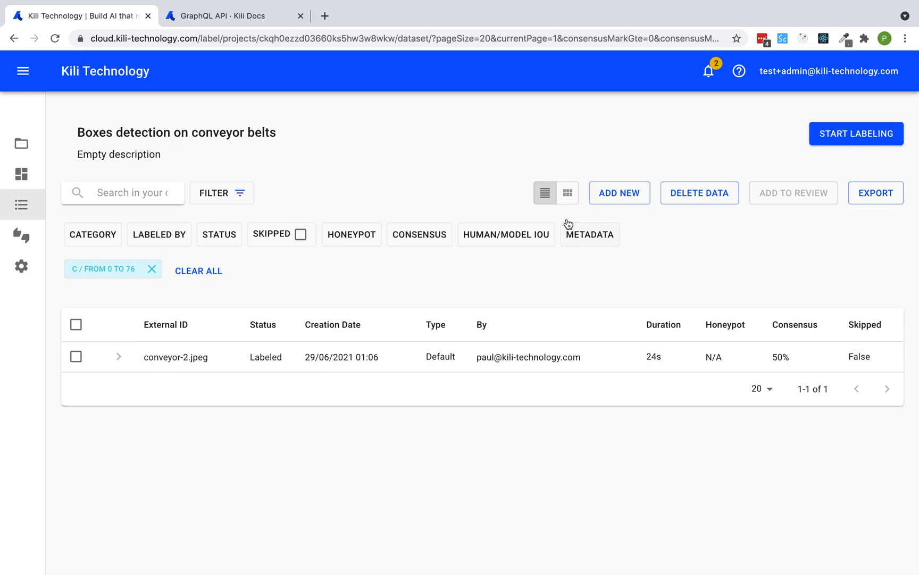
pyautogui.click(567, 192)
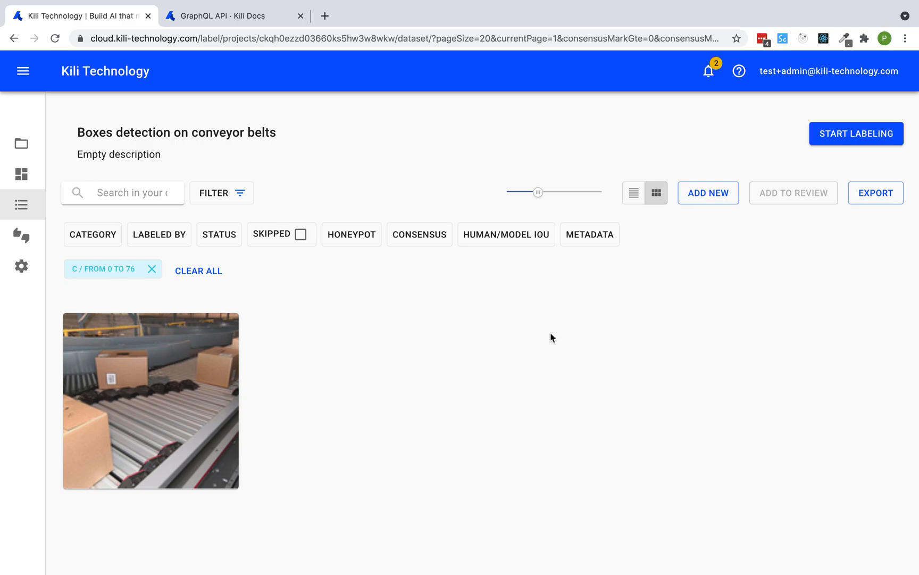
pyautogui.click(633, 194)
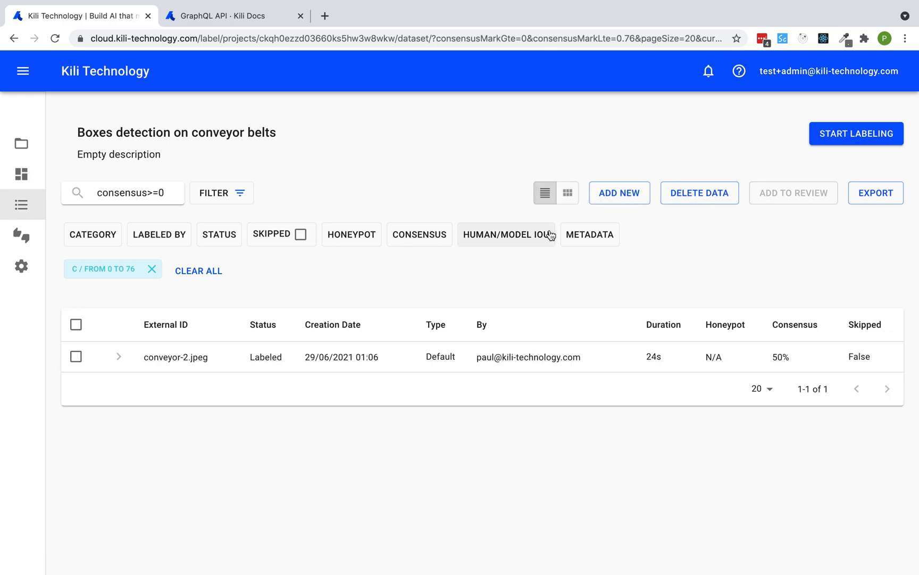
# Export the project's labels as a new version named "v1" in Simple Kili format and close the export dialog
pyautogui.click(870, 200)
pyautogui.click(341, 332)
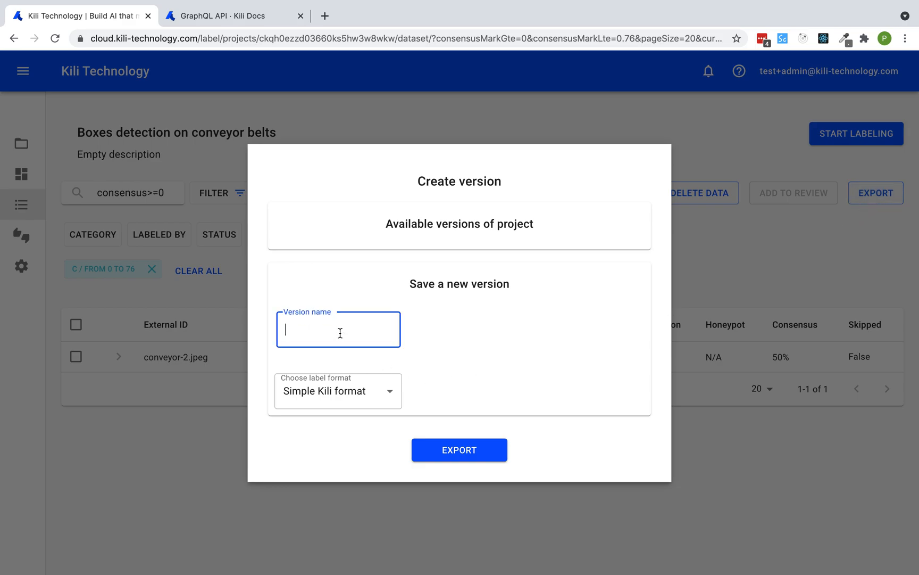
pyautogui.write('V1')
pyautogui.click(490, 461)
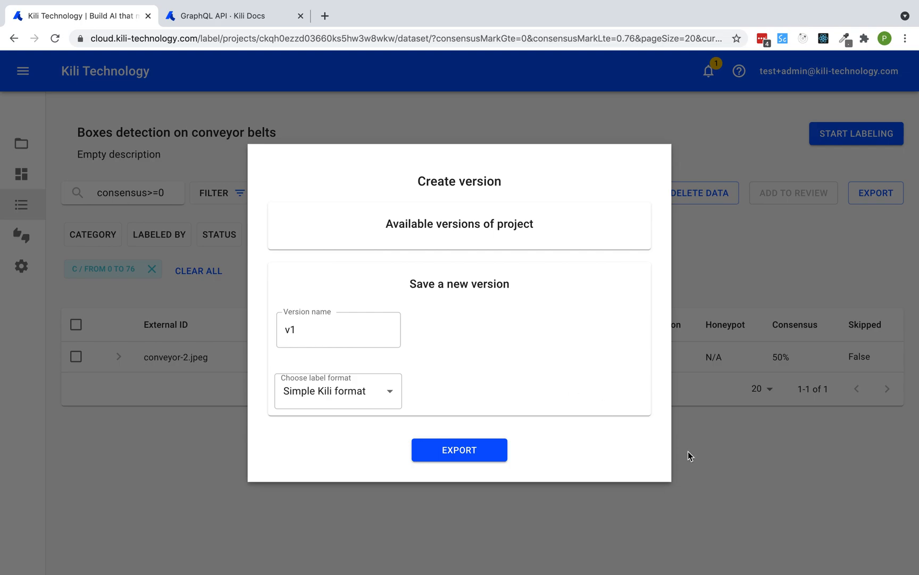
pyautogui.click(707, 458)
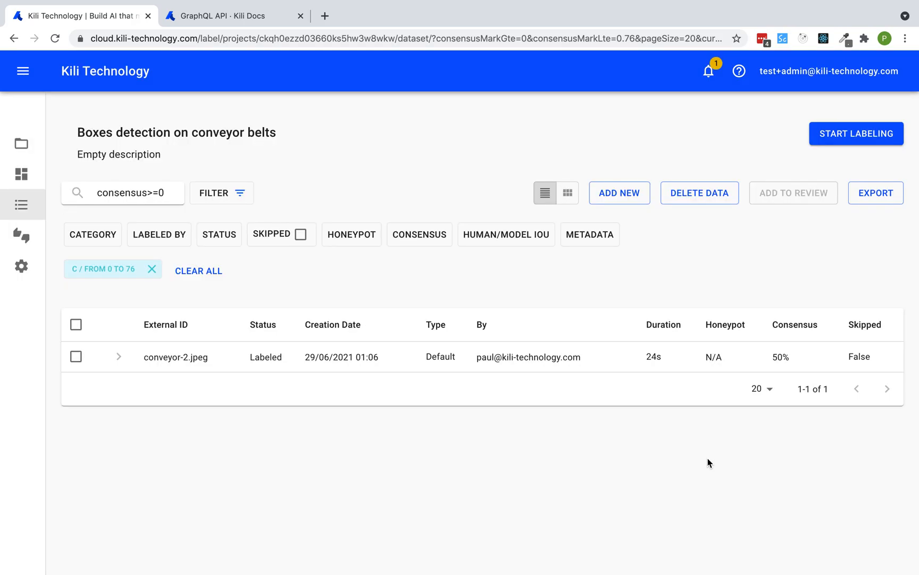